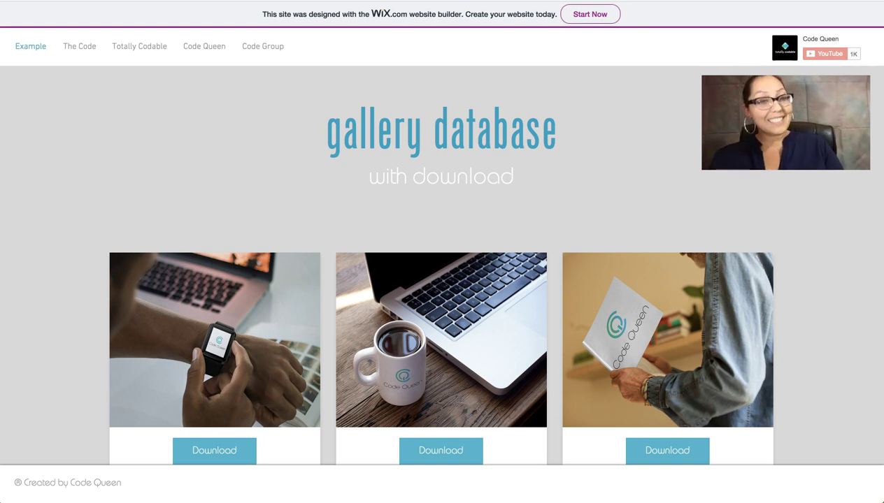
# Browse the published gallery site and scroll to the coffee mug item.
pyautogui.click(15, 83)
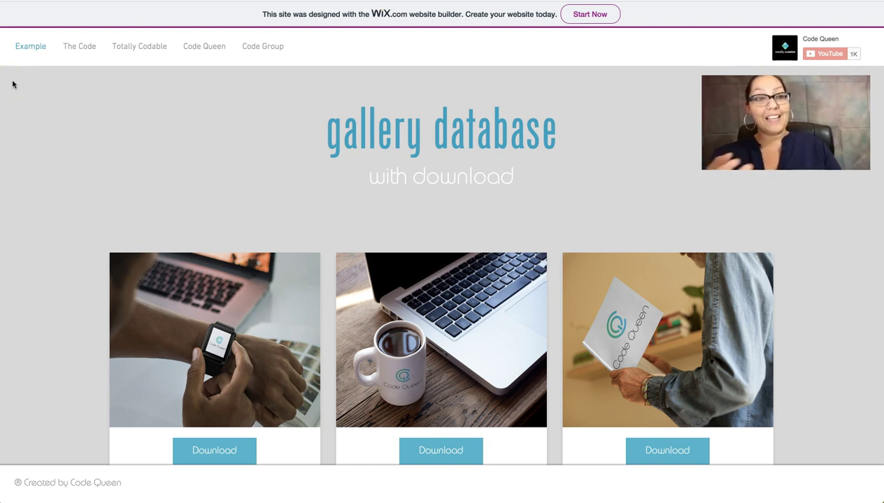
pyautogui.click(254, 52)
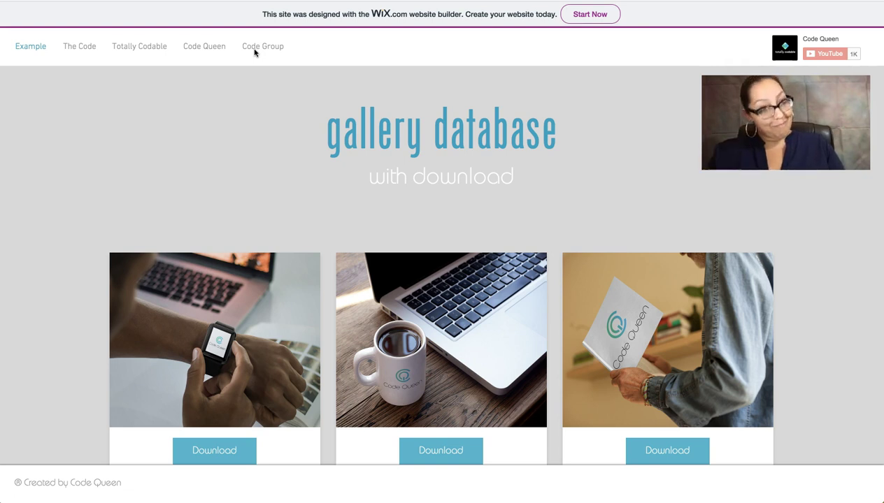
pyautogui.click(253, 59)
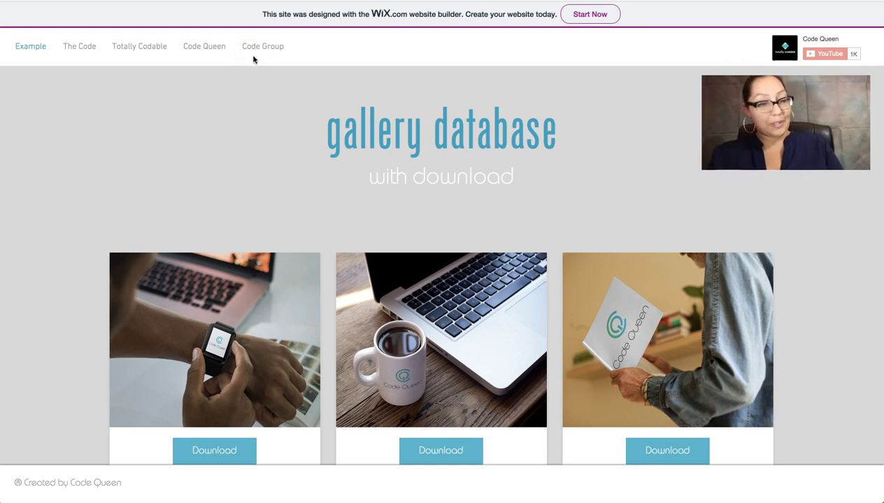
pyautogui.click(264, 165)
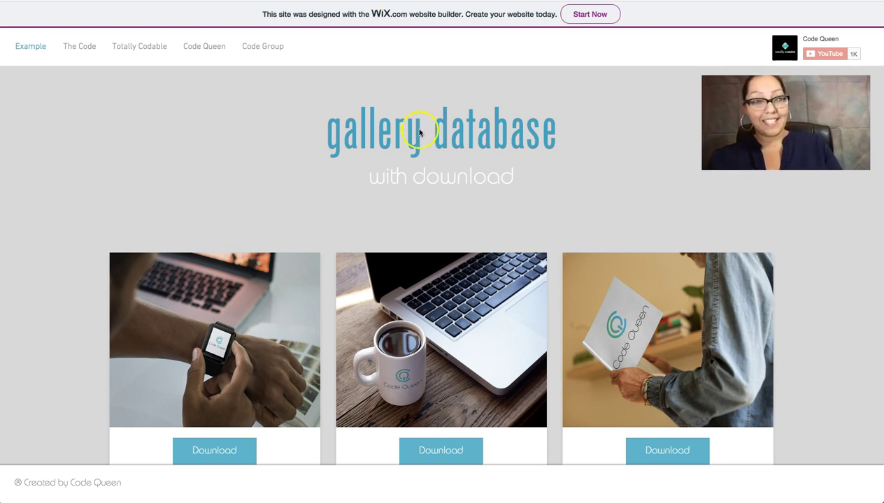
pyautogui.scroll(-5, 333, 188)
pyautogui.scroll(-4, 333, 187)
pyautogui.scroll(-2, 333, 187)
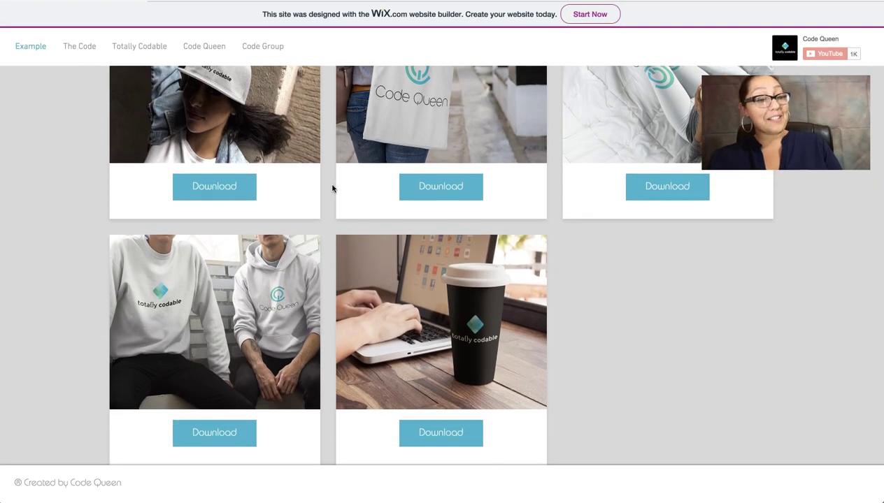
pyautogui.scroll(8, 333, 187)
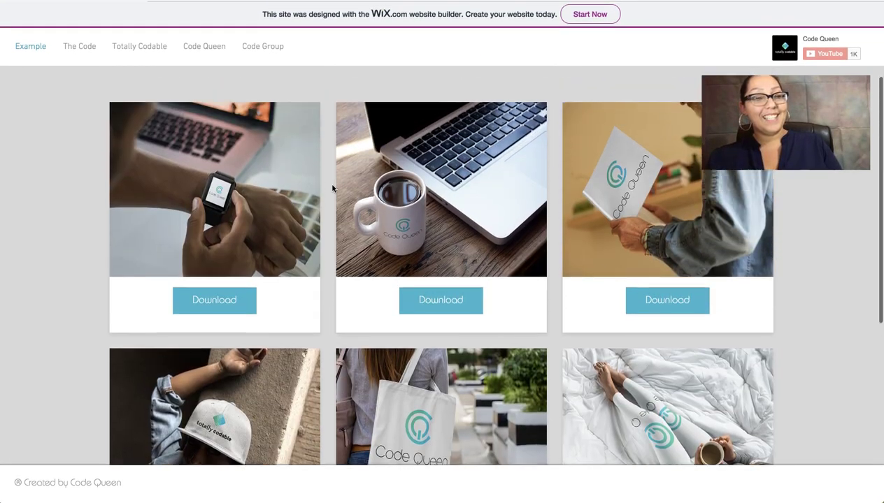
pyautogui.scroll(3, 333, 187)
pyautogui.scroll(-4, 331, 188)
pyautogui.click(385, 186)
# Download the coffee mug item's image and save it as a PNG on the Desktop.
pyautogui.click(439, 259)
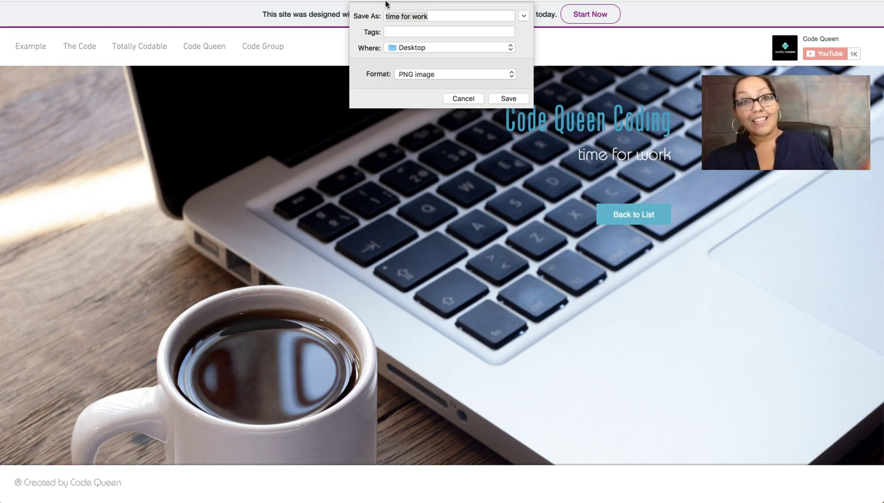
pyautogui.click(393, 16)
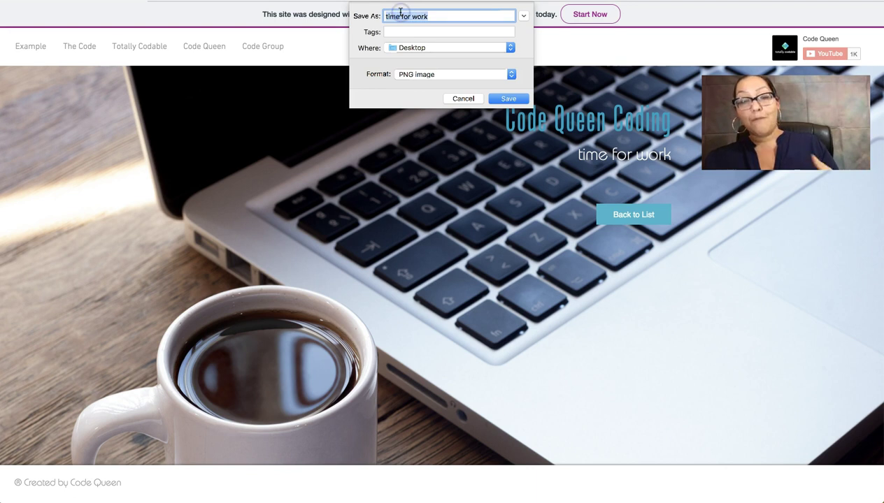
pyautogui.press('Return')
pyautogui.click(359, 98)
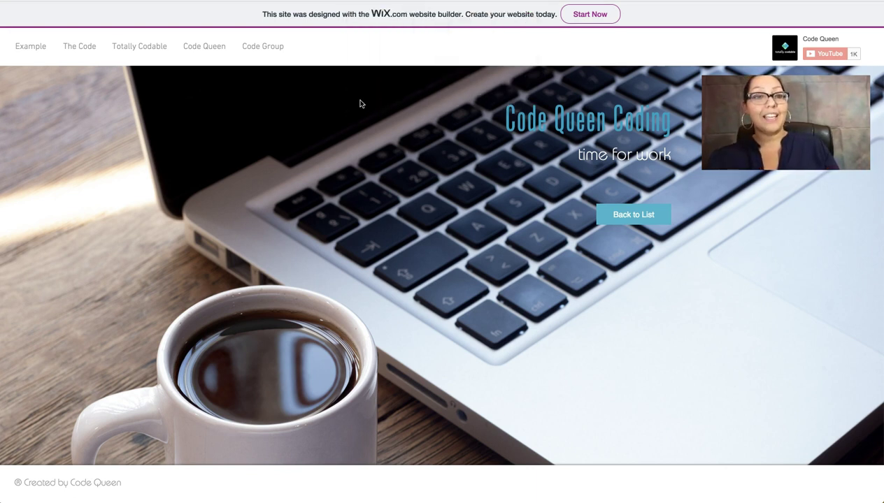
pyautogui.click(217, 163)
pyautogui.click(371, 171)
pyautogui.scroll(-2, 353, 230)
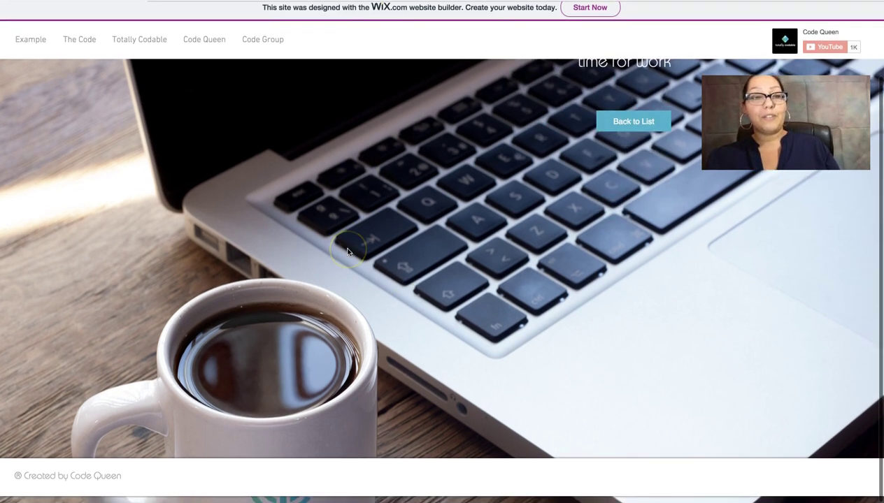
pyautogui.scroll(2, 348, 252)
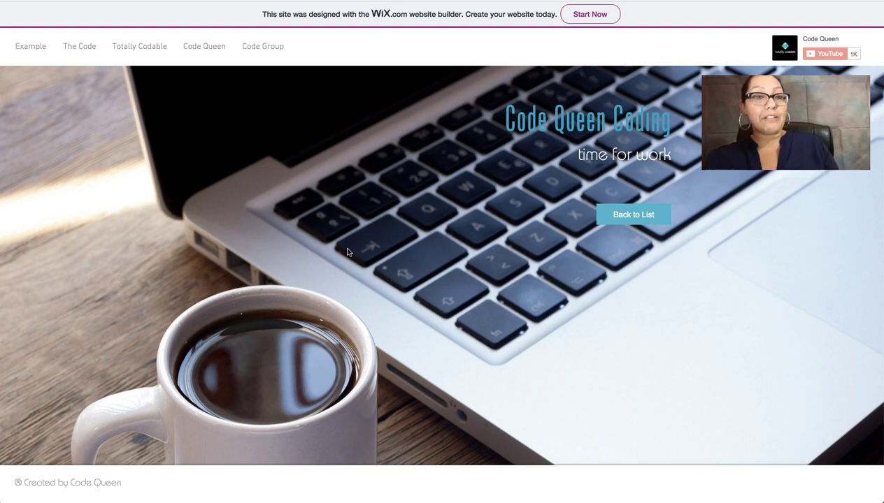
pyautogui.moveTo(349, 217); pyautogui.dragTo(341, 178)
pyautogui.click(200, 114)
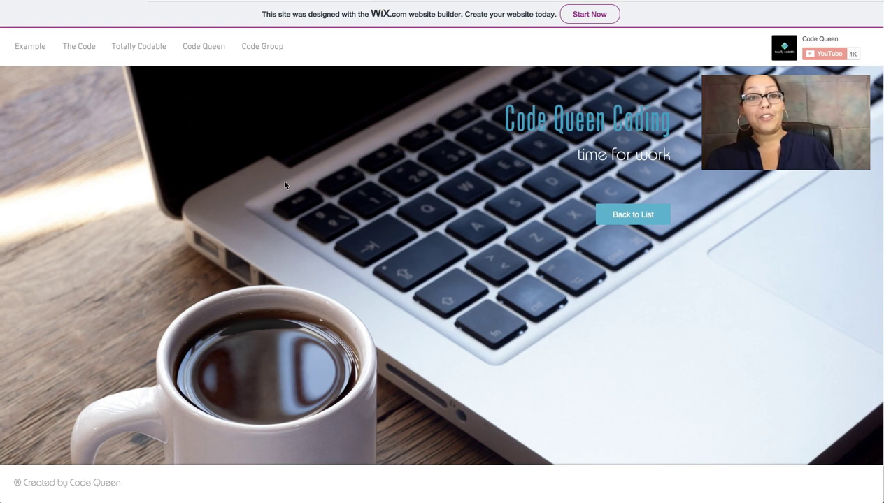
# Leave the 'time for work' item page and go back to the gallery list.
pyautogui.moveTo(497, 118); pyautogui.dragTo(662, 142)
pyautogui.click(511, 206)
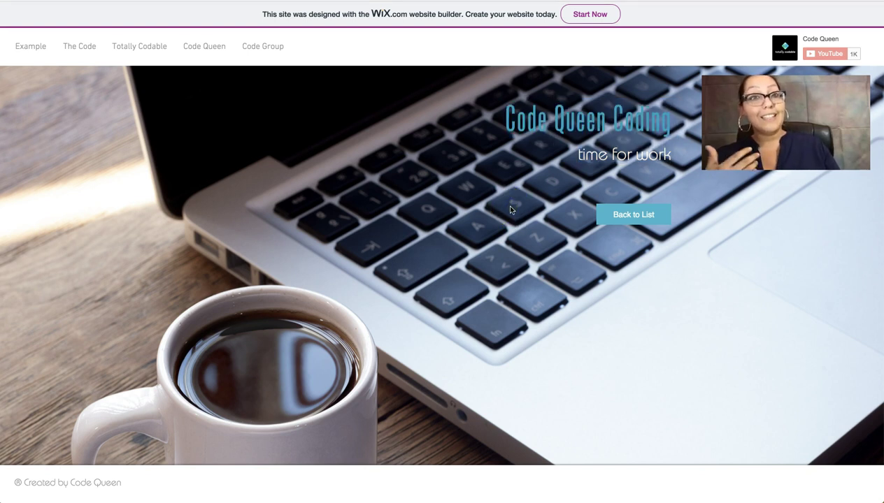
pyautogui.click(574, 102)
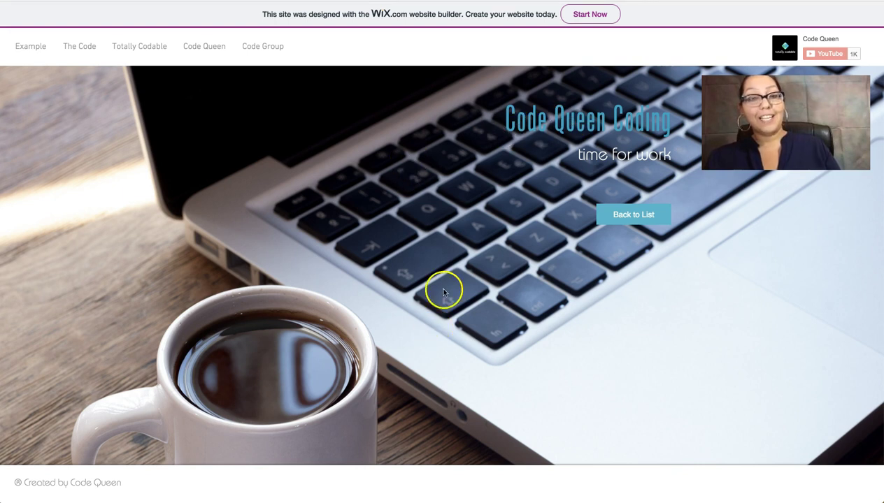
pyautogui.click(623, 214)
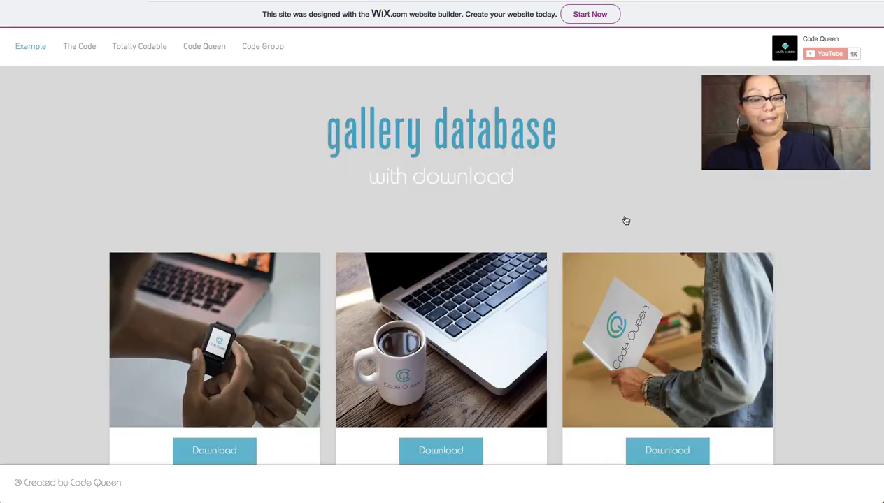
# Open 'The Code' page from the site menu to view the dynamic page's auto-download code.
pyautogui.scroll(-3, 562, 192)
pyautogui.click(644, 246)
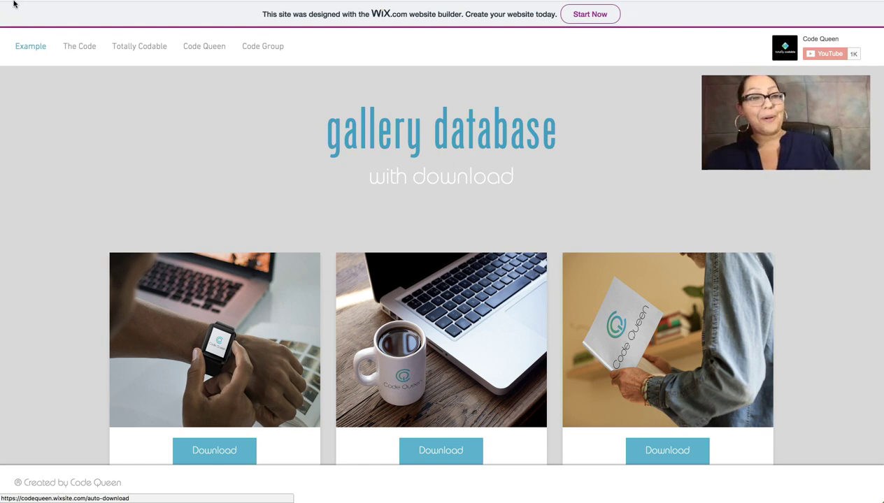
pyautogui.click(80, 49)
pyautogui.scroll(-2, 227, 241)
pyautogui.scroll(2, 228, 246)
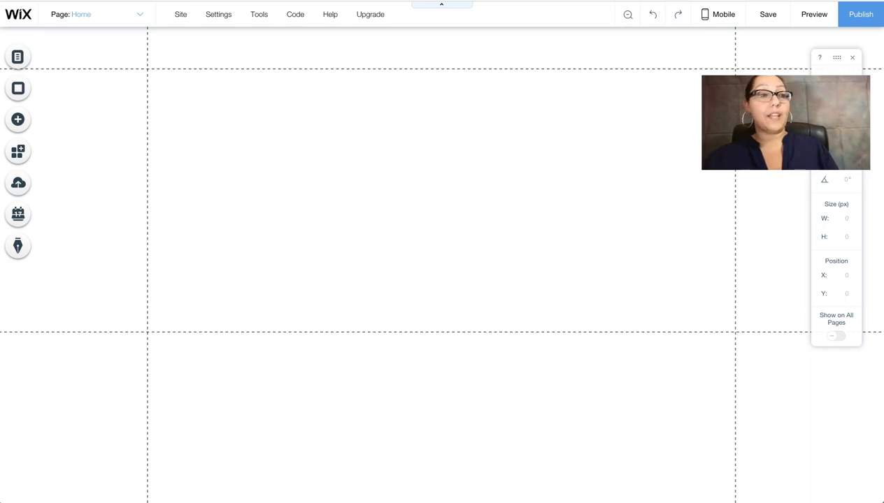
# Add a Big Title heading and make its strip taller, from 500 to 660 px.
pyautogui.click(17, 119)
pyautogui.moveTo(183, 397); pyautogui.dragTo(424, 138)
pyautogui.click(372, 318)
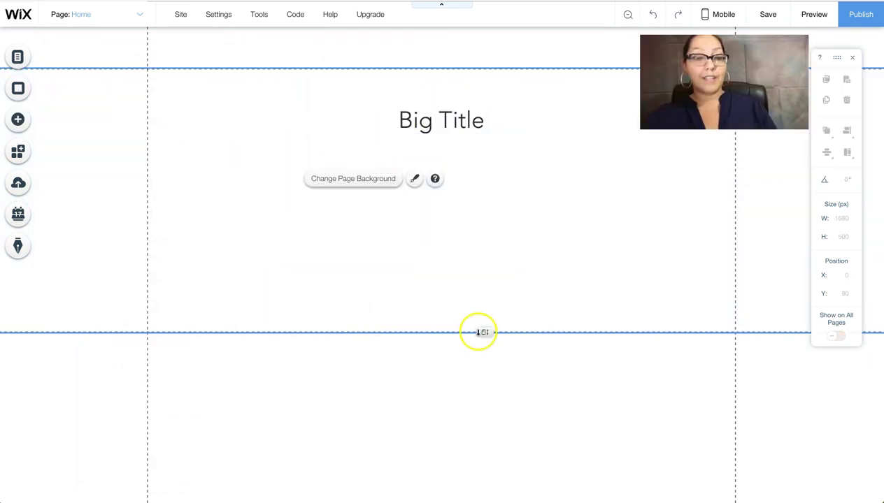
pyautogui.moveTo(481, 332); pyautogui.dragTo(498, 417)
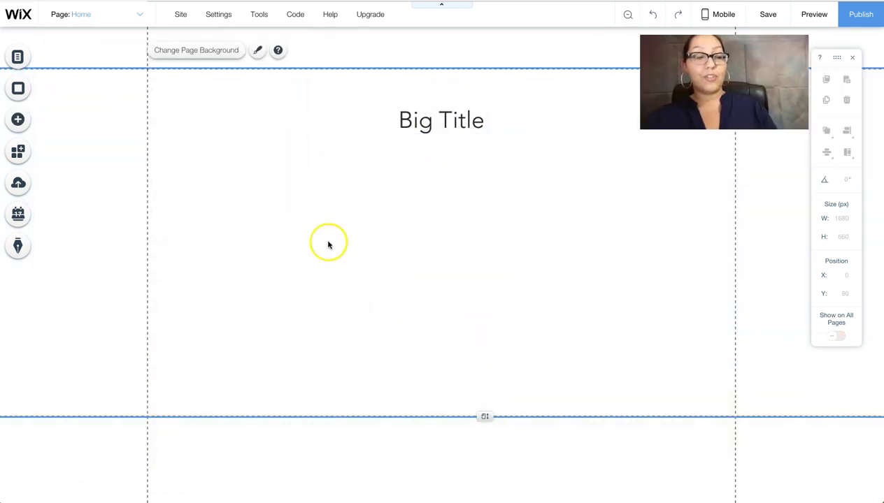
# Place the first Lists & Grids repeater, with Hydra, Santorini and Mykonos cards, below the title.
pyautogui.click(18, 120)
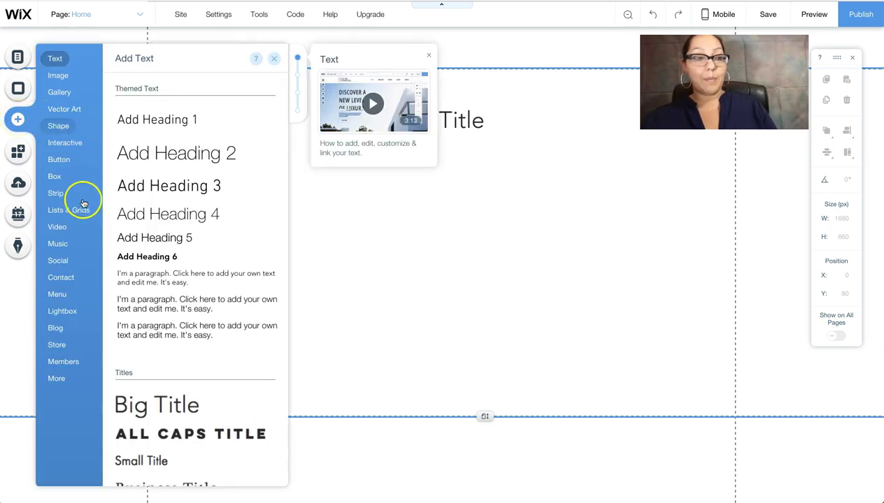
pyautogui.click(56, 214)
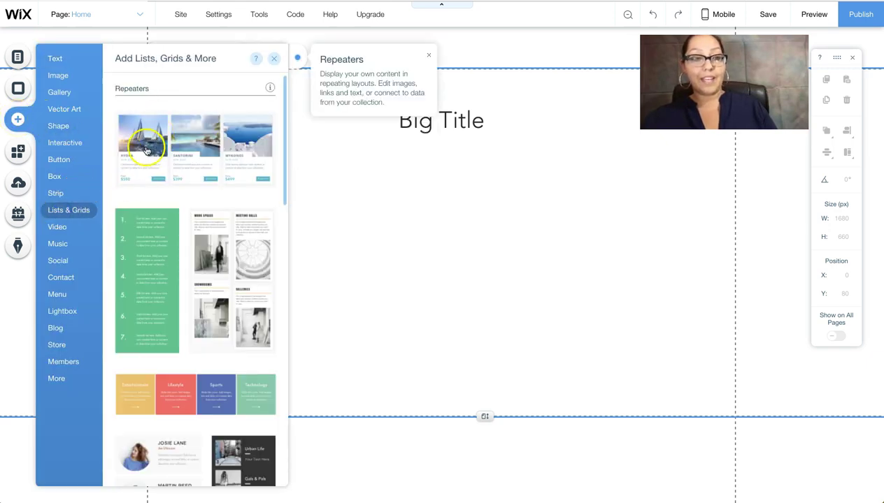
pyautogui.moveTo(163, 143); pyautogui.dragTo(350, 271)
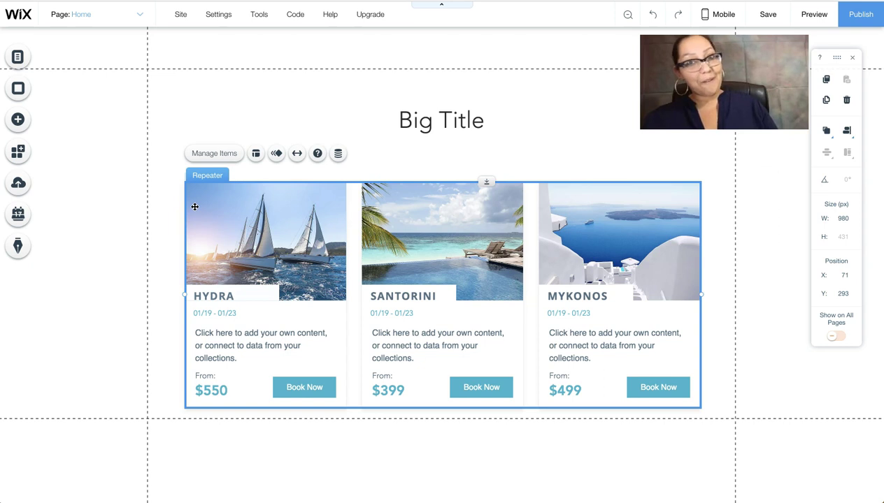
# Delete the Santorini and Mykonos items from the repeater, leaving only Hydra.
pyautogui.click(269, 122)
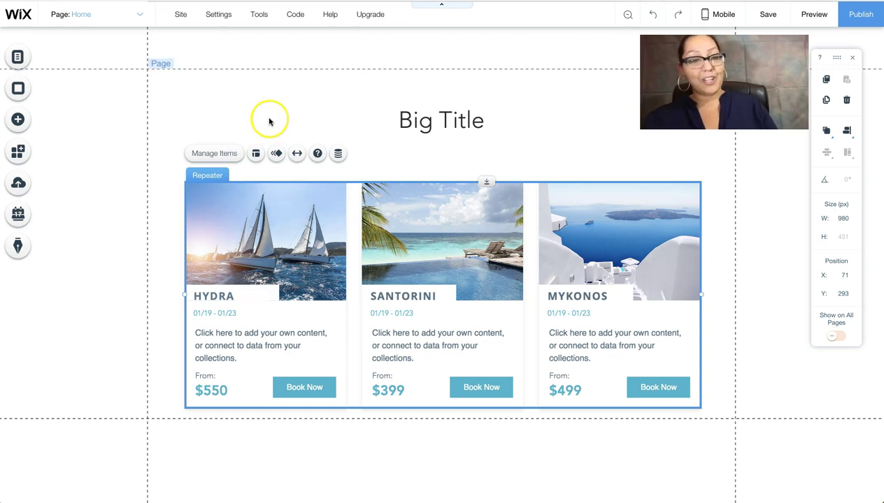
pyautogui.click(225, 154)
pyautogui.click(828, 172)
pyautogui.click(819, 172)
pyautogui.click(786, 187)
pyautogui.click(819, 171)
pyautogui.click(786, 187)
# Delete the Hydra card's title, date, description and From: $550 price texts.
pyautogui.click(261, 288)
pyautogui.click(259, 288)
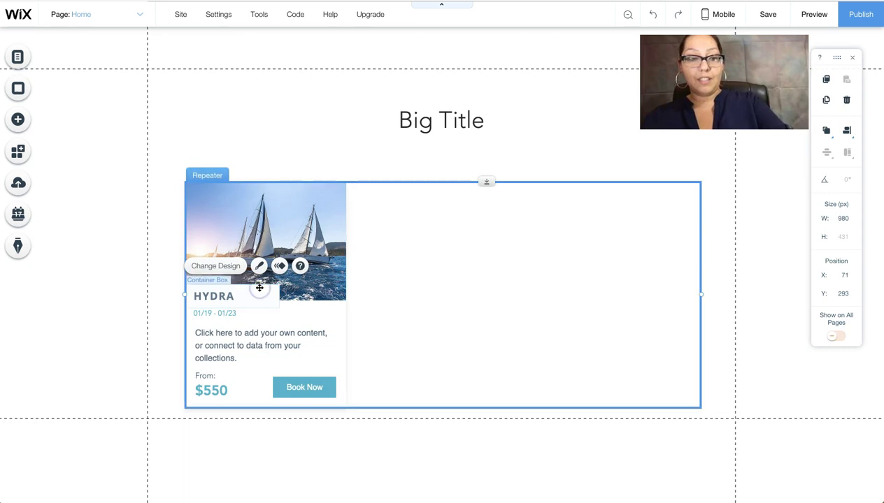
pyautogui.click(237, 311)
pyautogui.press('Delete')
pyautogui.click(241, 333)
pyautogui.press('Delete')
pyautogui.click(204, 372)
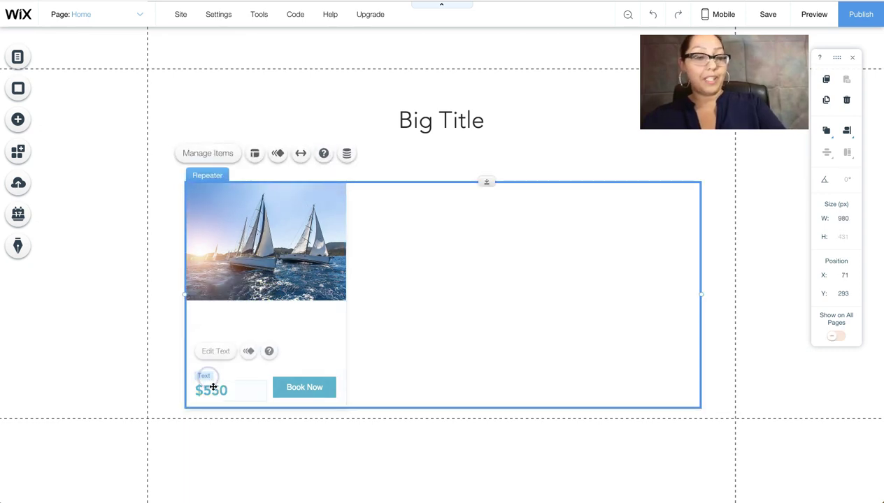
pyautogui.press('Delete')
# Widen the repeater item to 367 px and centre the Book Now button under the sailboat image.
pyautogui.click(302, 280)
pyautogui.click(328, 333)
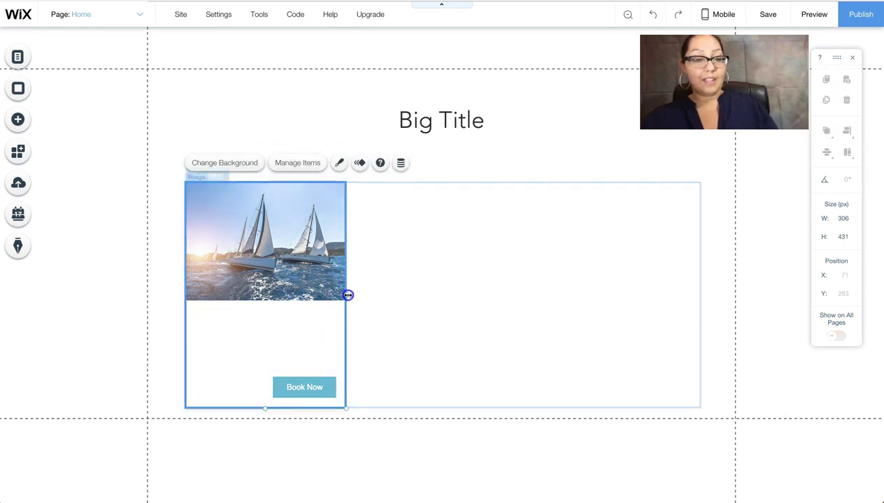
pyautogui.moveTo(361, 295); pyautogui.dragTo(367, 318)
pyautogui.click(342, 302)
pyautogui.click(278, 349)
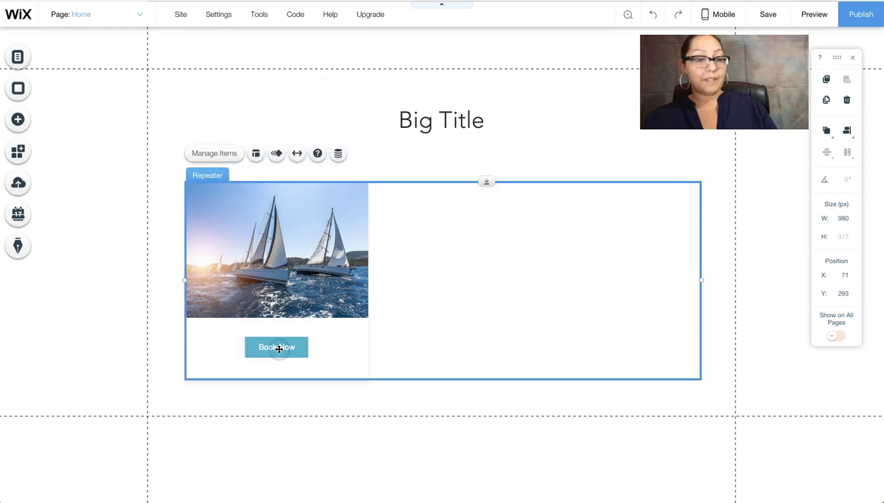
pyautogui.click(278, 349)
pyautogui.moveTo(278, 349); pyautogui.dragTo(278, 348)
# Set the sailboat image's click action to 'Nothing happens'.
pyautogui.click(253, 260)
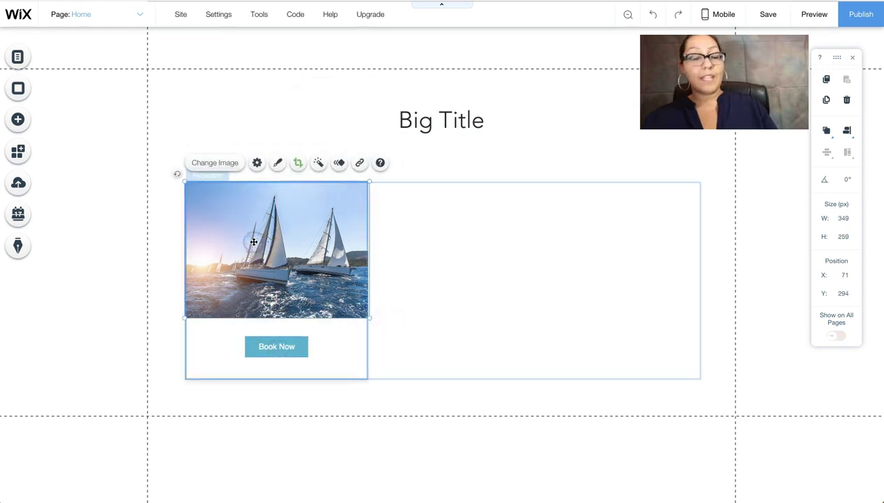
pyautogui.click(257, 163)
pyautogui.click(443, 211)
pyautogui.click(448, 195)
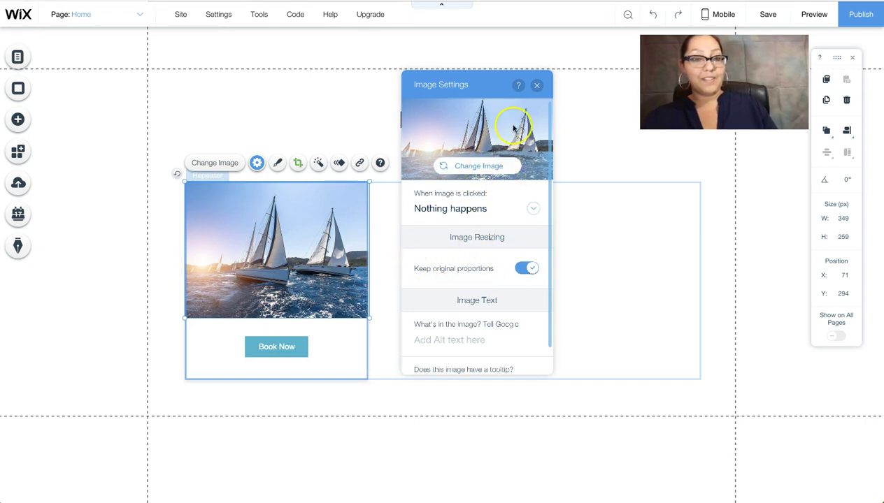
pyautogui.click(537, 84)
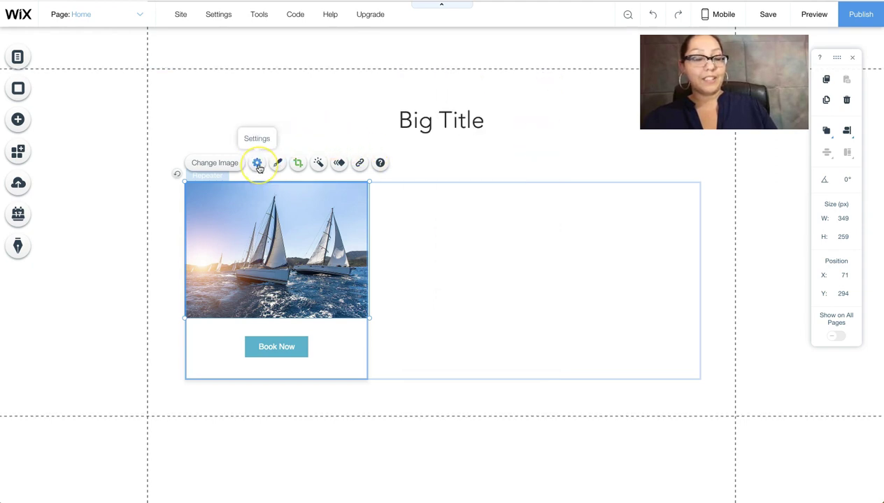
# Centre the item within the repeater using the Center layout option.
pyautogui.click(275, 132)
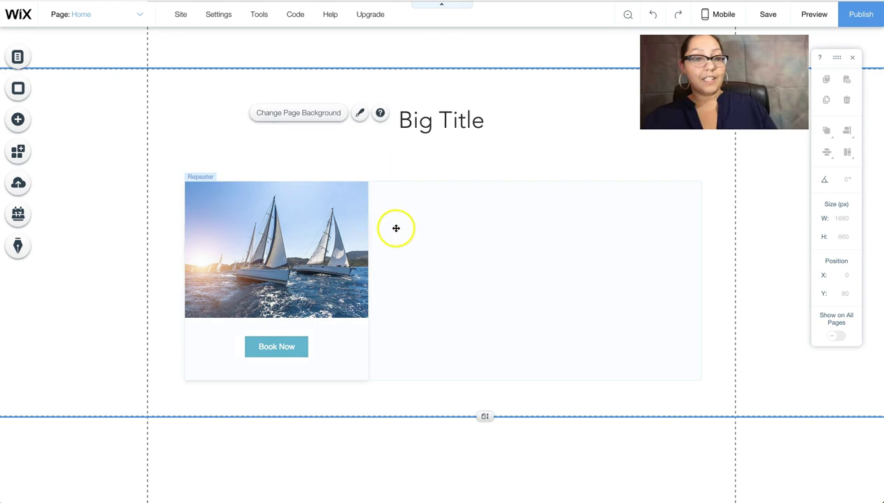
pyautogui.click(396, 228)
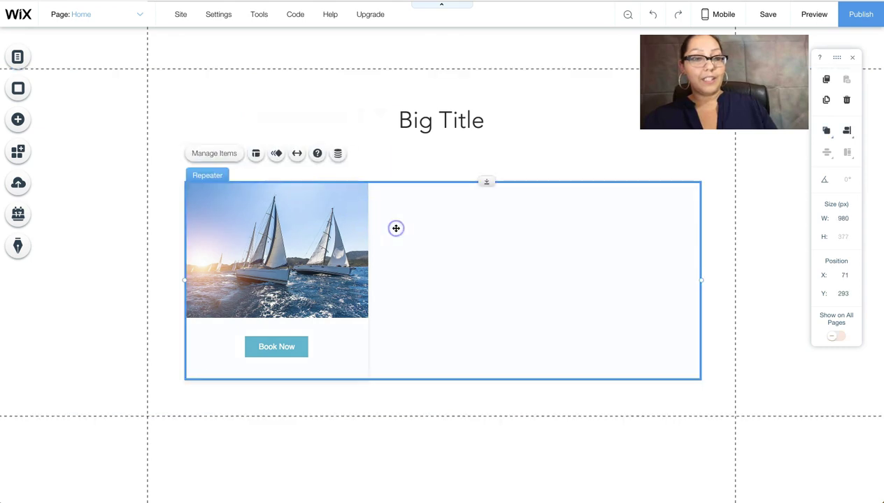
pyautogui.click(256, 154)
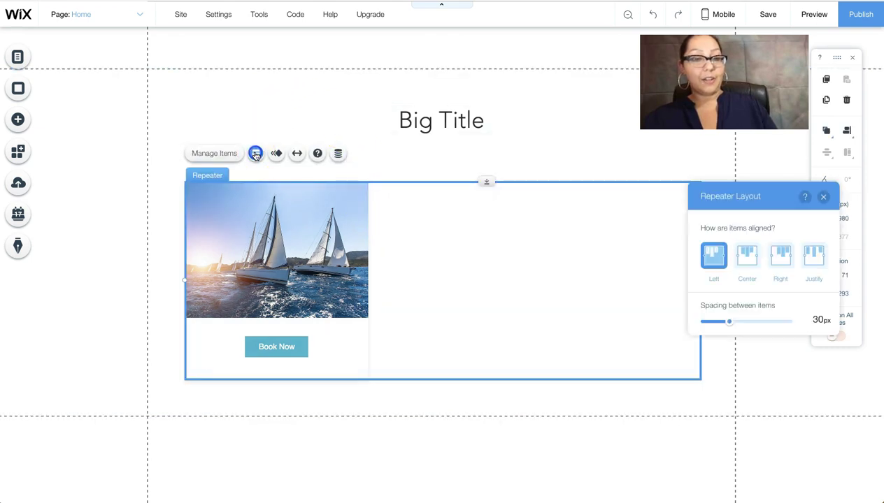
pyautogui.click(749, 259)
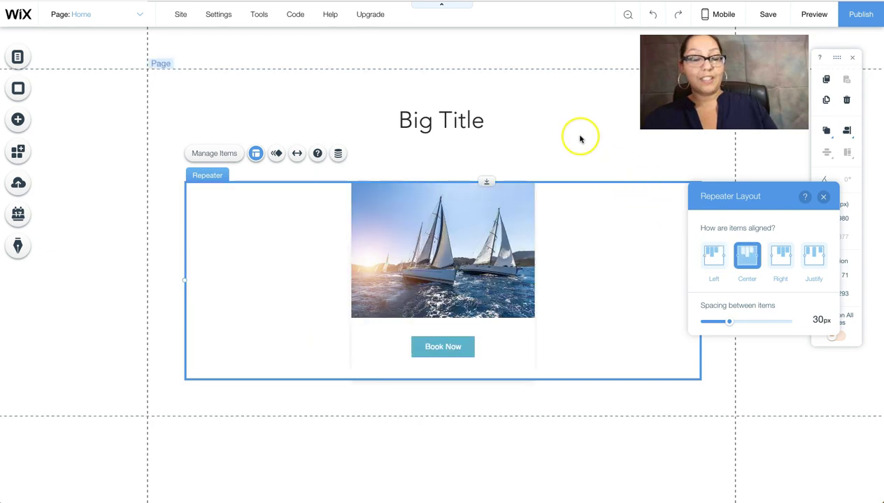
pyautogui.click(536, 128)
pyautogui.click(584, 273)
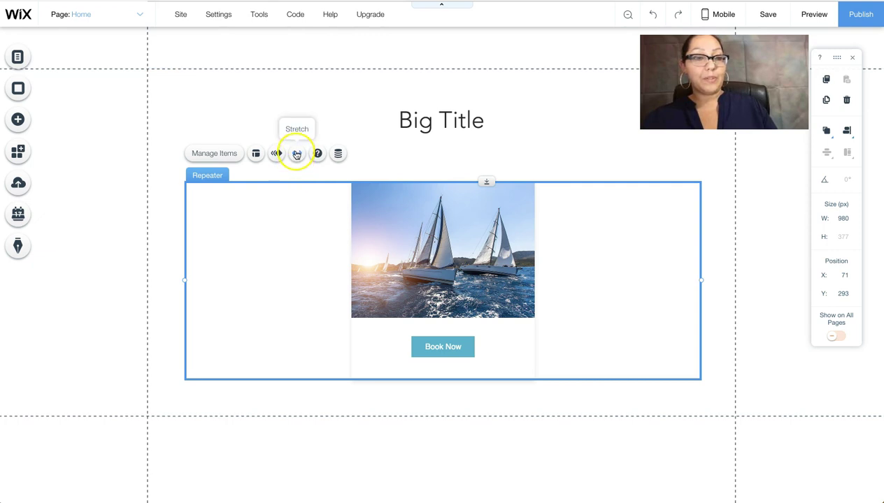
# Stretch the repeater to full width with 40 px margins and move it up to Y 267.
pyautogui.click(296, 157)
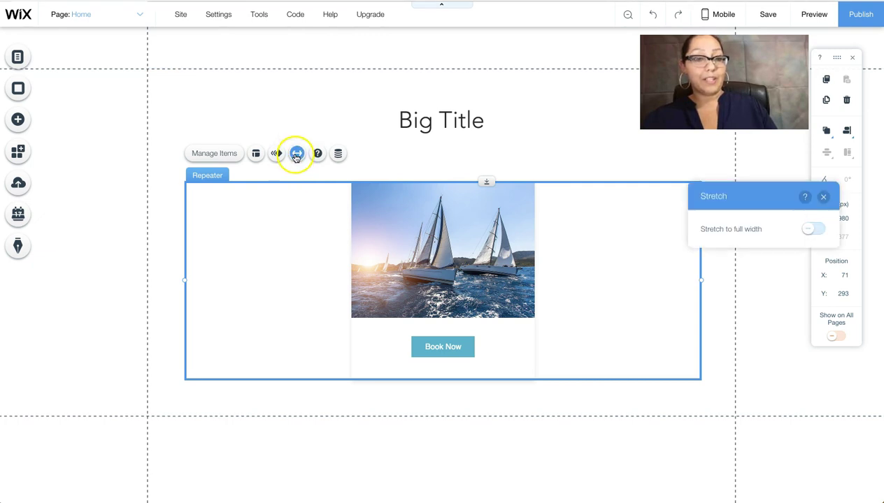
pyautogui.click(811, 229)
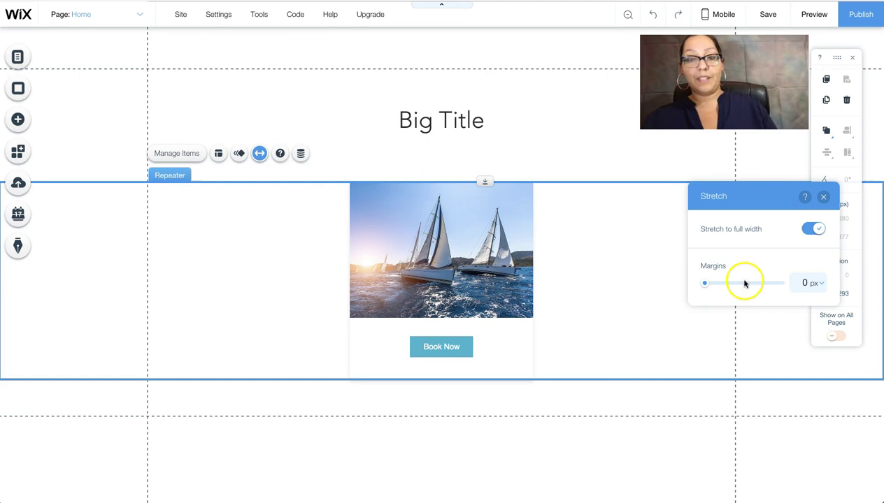
pyautogui.click(809, 287)
pyautogui.write('40')
pyautogui.press('Return')
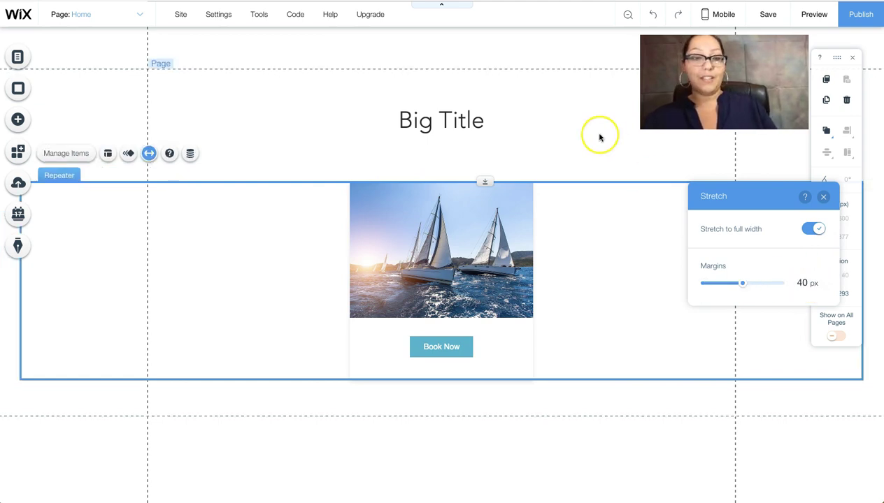
pyautogui.moveTo(227, 216); pyautogui.dragTo(227, 201)
pyautogui.click(232, 164)
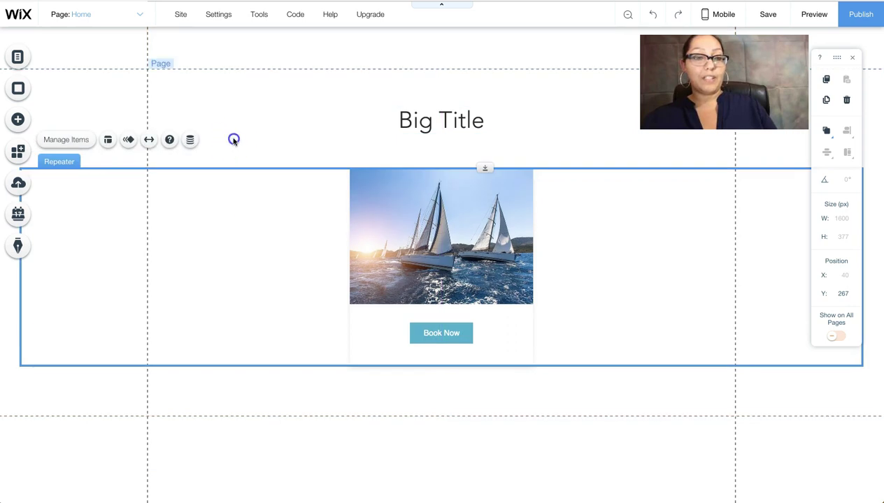
pyautogui.click(233, 140)
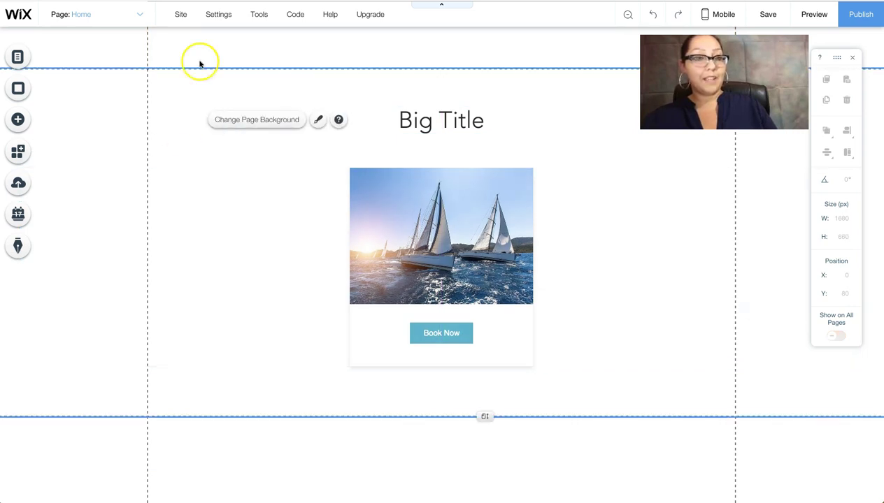
# Turn on Developer Tools and show the Site Structure sidebar.
pyautogui.moveTo(295, 20)
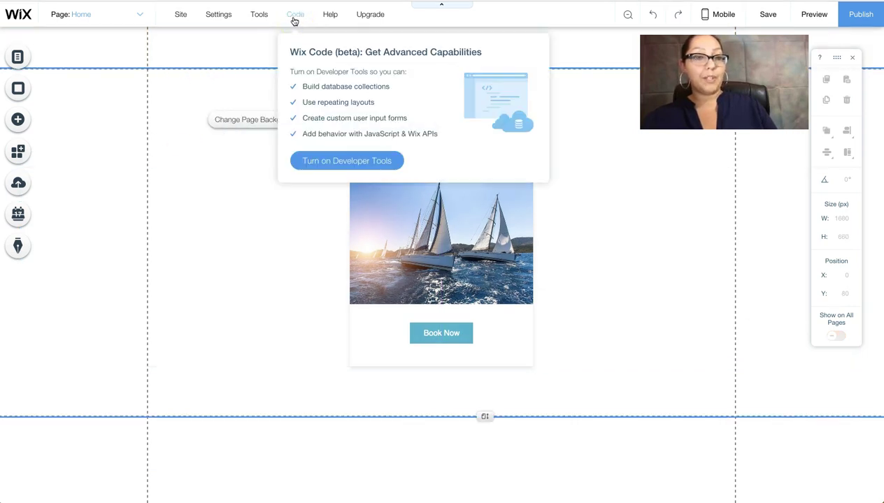
pyautogui.click(331, 160)
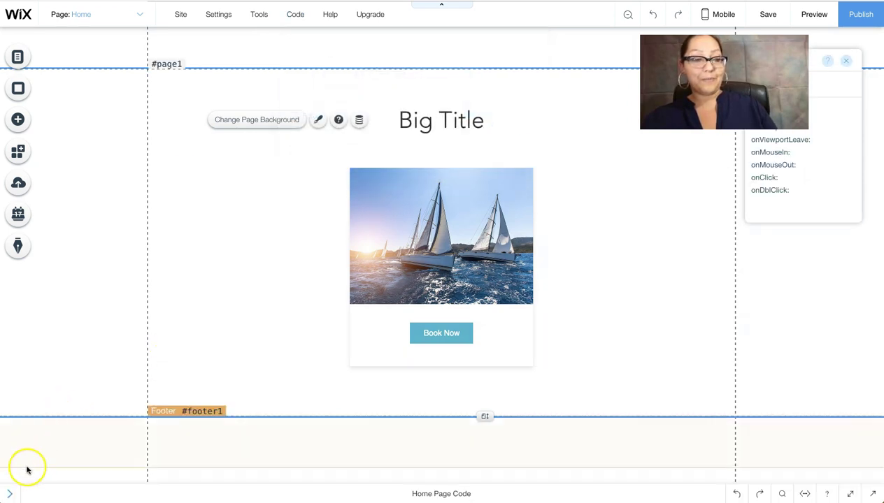
pyautogui.click(10, 494)
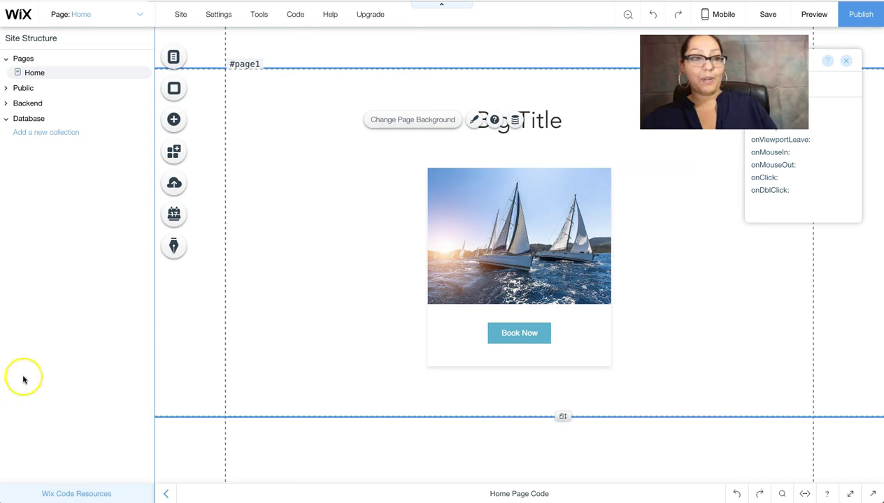
# Create a new database collection named 'gallery'.
pyautogui.click(45, 133)
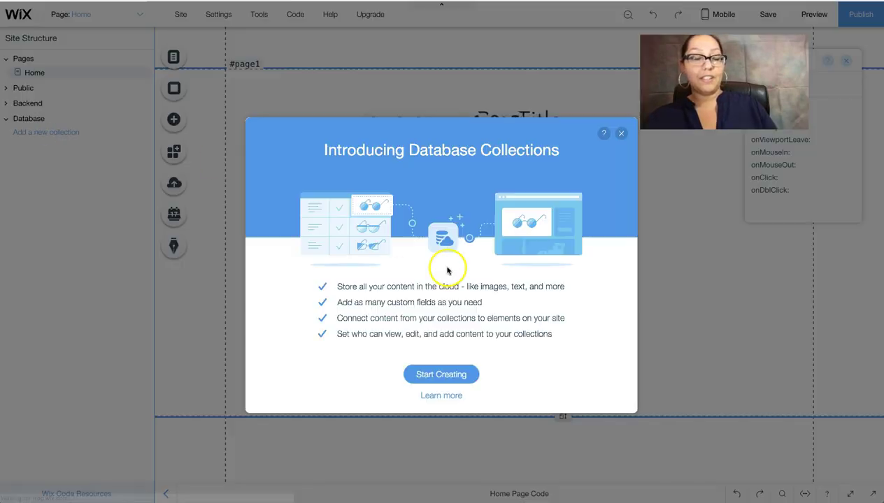
pyautogui.click(432, 374)
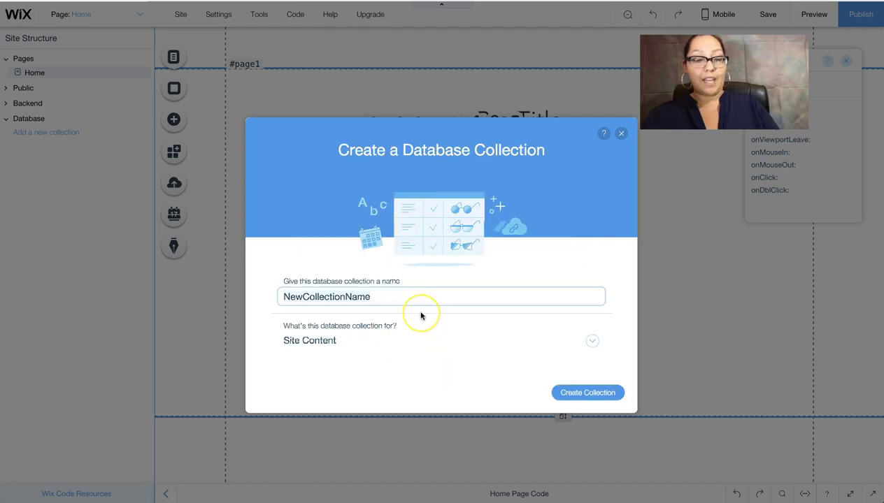
pyautogui.write('gallery')
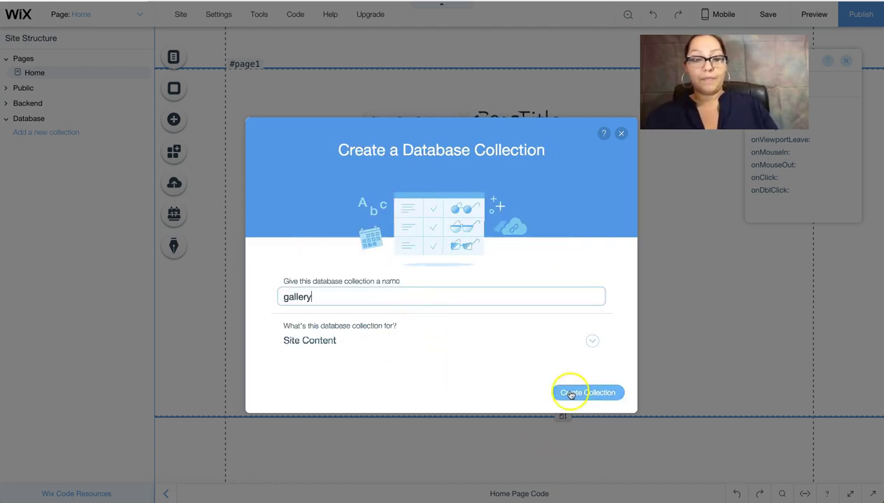
pyautogui.click(570, 393)
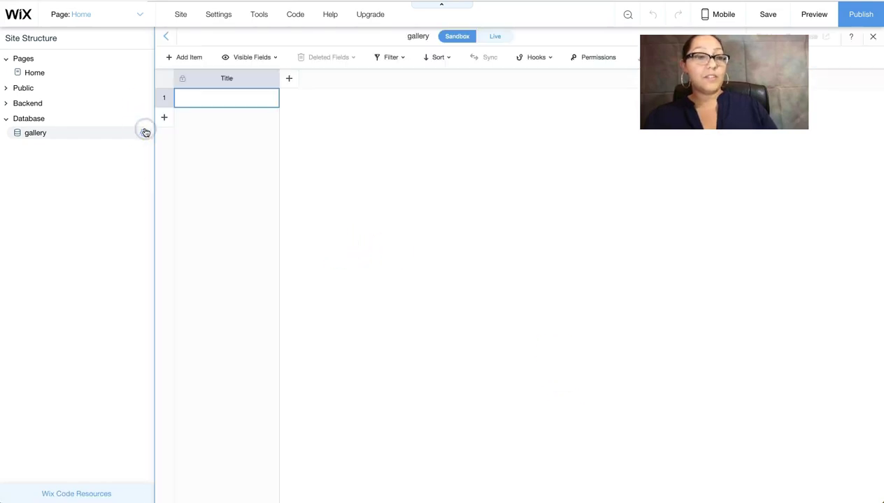
pyautogui.click(143, 134)
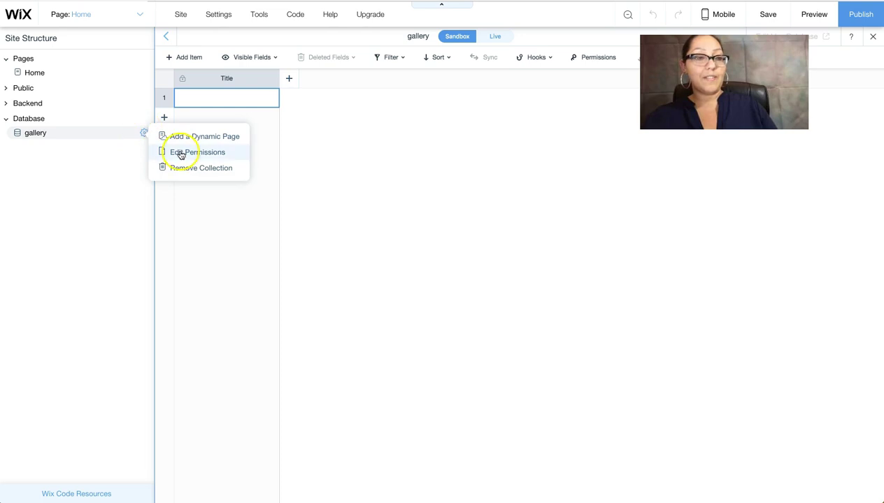
pyautogui.click(179, 153)
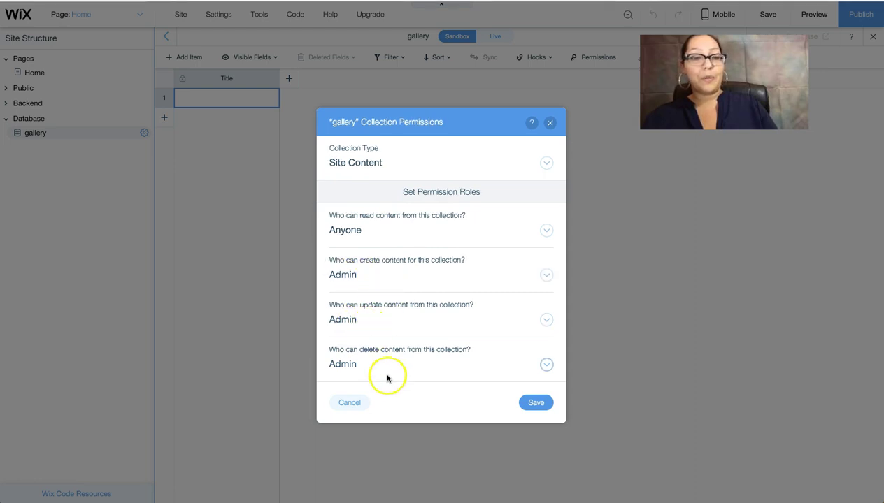
pyautogui.click(550, 124)
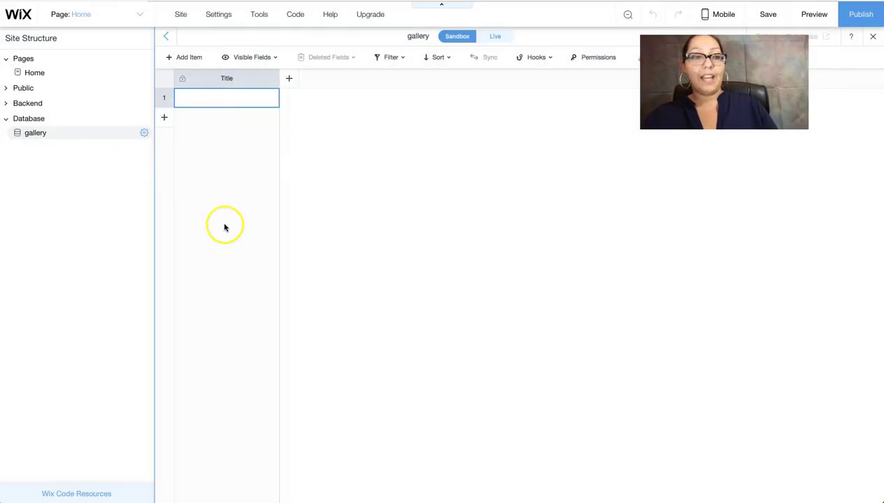
# Add an Image field of type Image to the gallery collection.
pyautogui.click(287, 80)
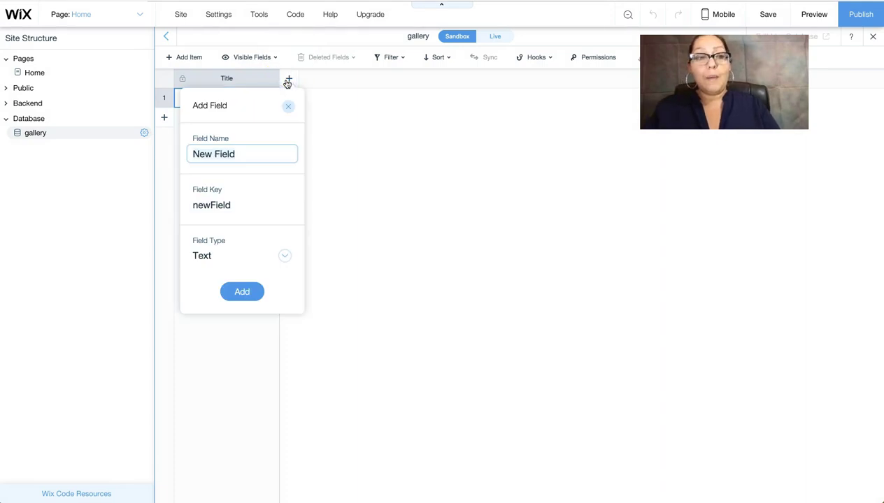
pyautogui.write('Image')
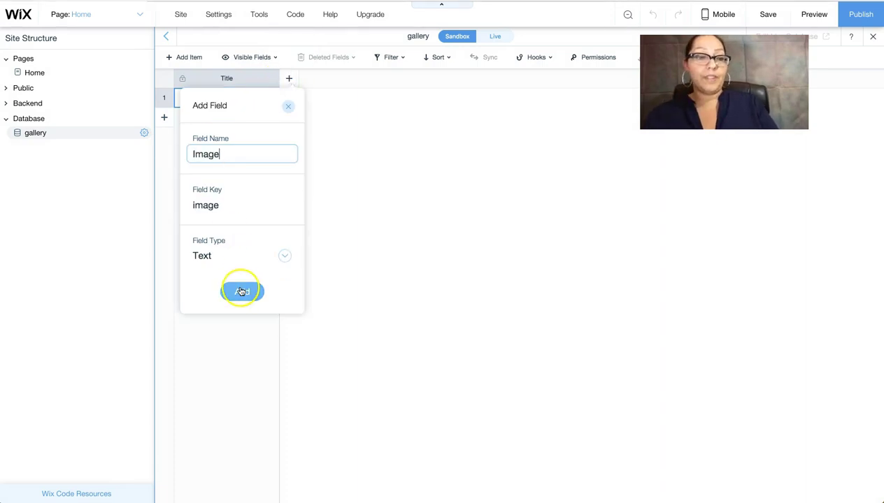
pyautogui.click(227, 259)
pyautogui.click(233, 278)
pyautogui.click(239, 292)
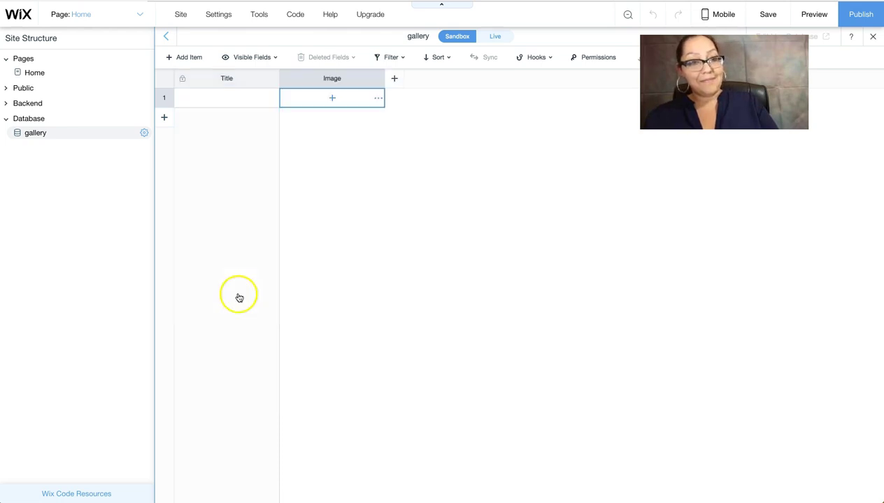
# Add a text field named Note to the gallery collection.
pyautogui.click(393, 81)
pyautogui.click(393, 83)
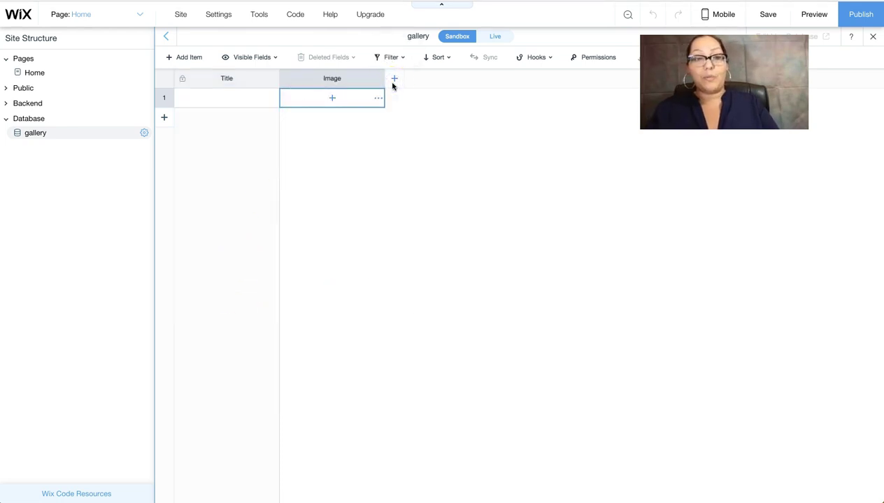
pyautogui.click(394, 80)
pyautogui.write('Notes')
pyautogui.click(386, 152)
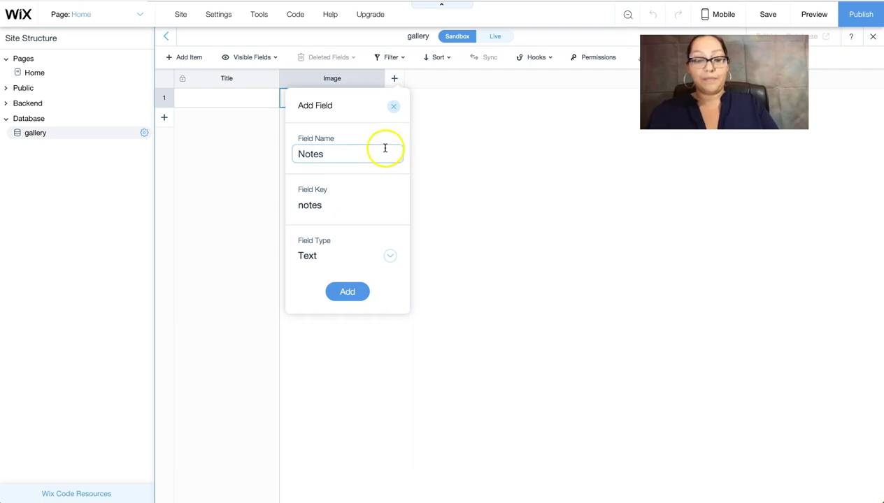
pyautogui.press('BackSpace')
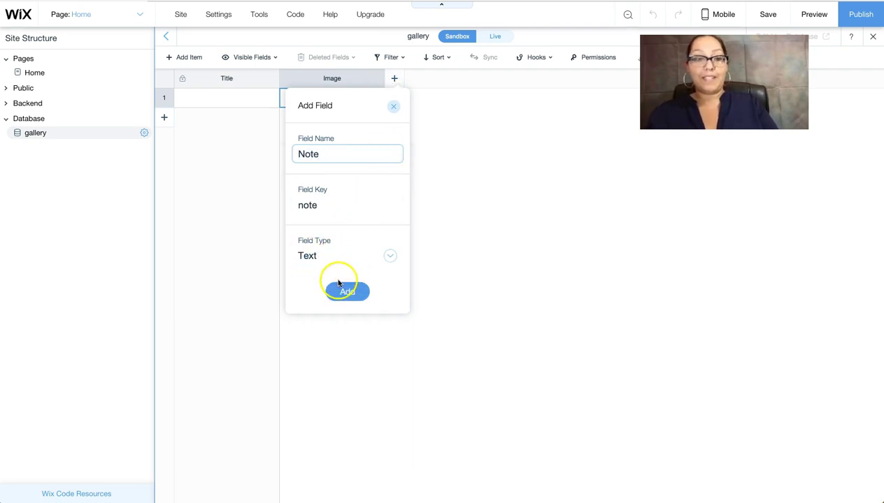
pyautogui.click(345, 290)
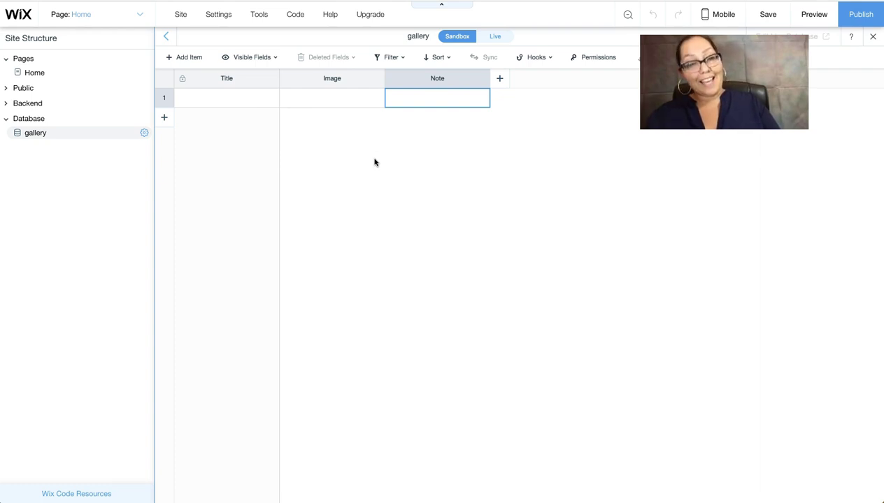
# Add empty rows with Add Item until the gallery collection holds four items.
pyautogui.click(166, 120)
pyautogui.click(166, 121)
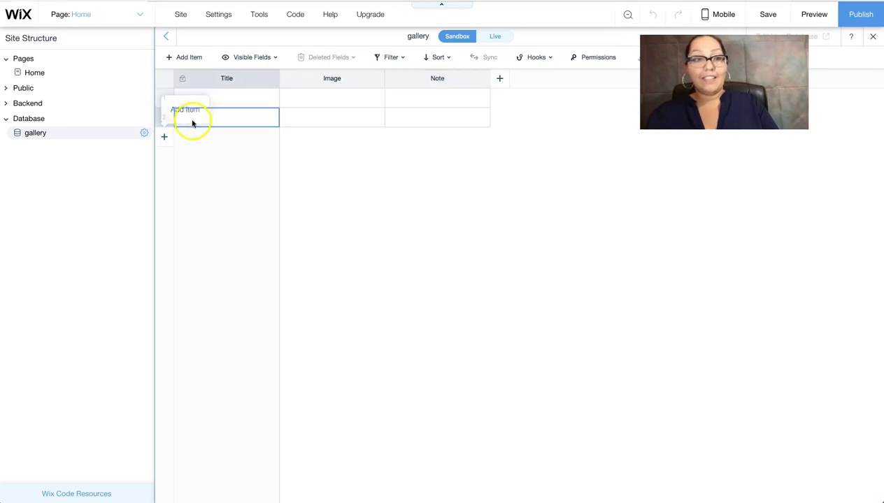
pyautogui.click(162, 139)
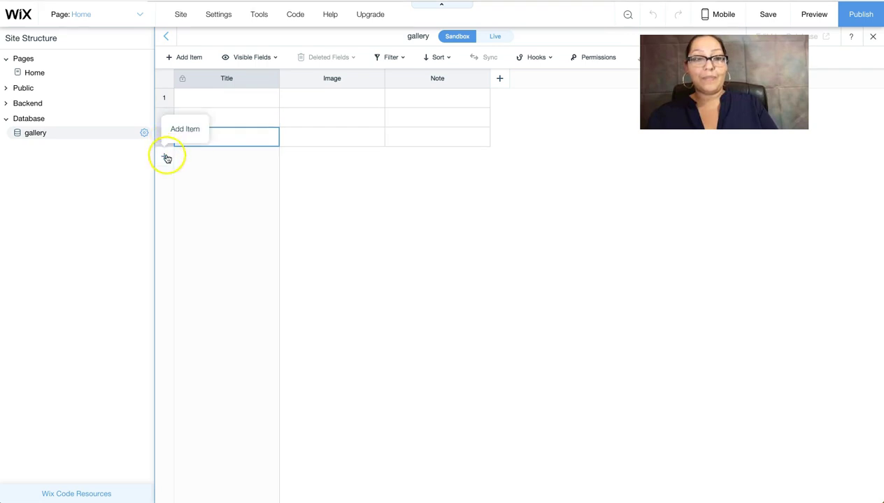
pyautogui.click(167, 158)
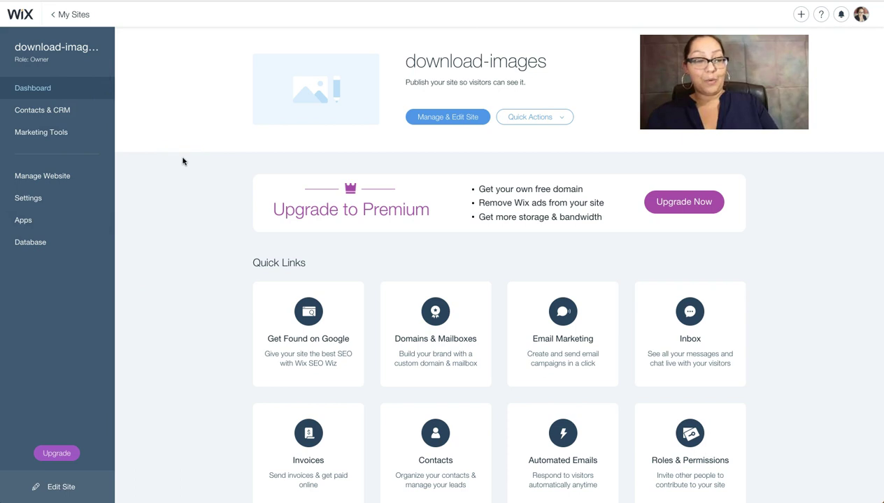
# Check the dashboard's Database section, which asks to publish first, then return to the Editor.
pyautogui.click(29, 244)
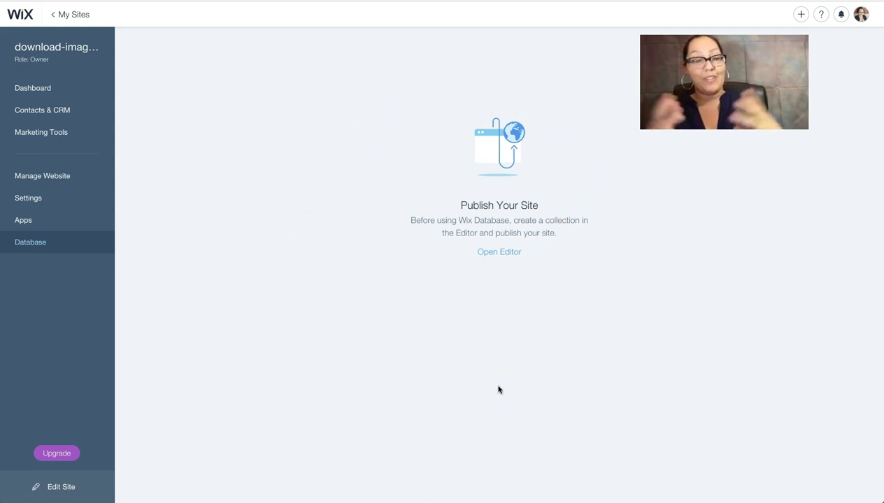
pyautogui.click(567, 46)
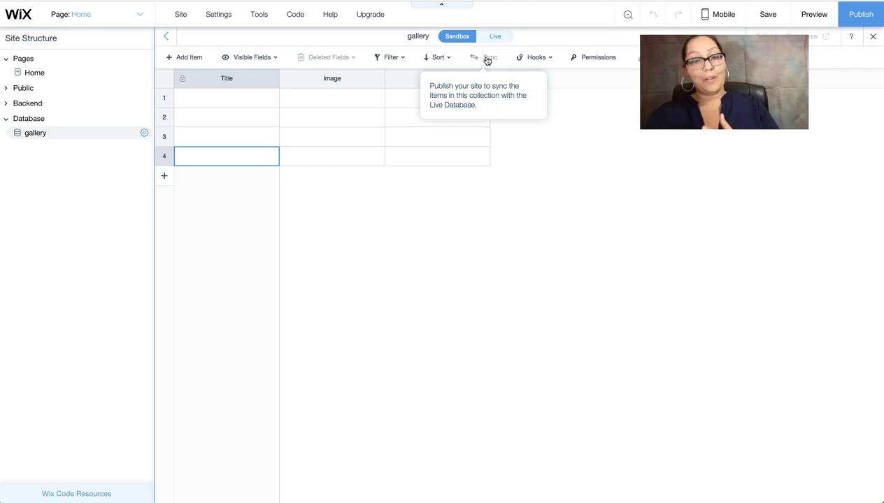
# Publish the site and dismiss the publish confirmation message.
pyautogui.click(861, 17)
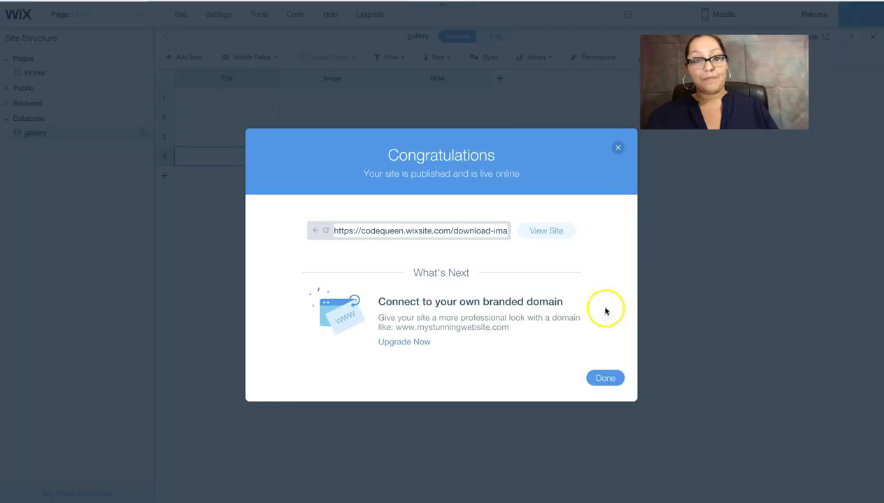
pyautogui.click(598, 378)
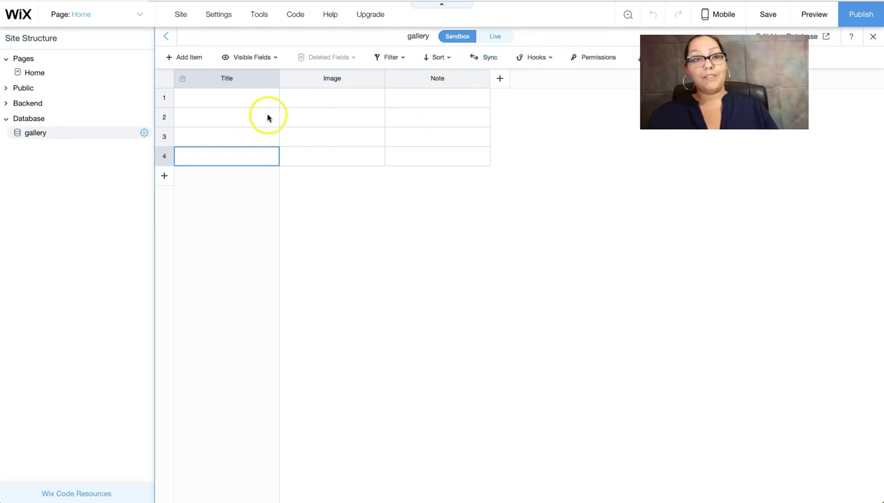
# Enter the titles Test 1, Test 2, Test 3 and Test 4 in gallery rows 1–4.
pyautogui.click(220, 103)
pyautogui.doubleClick(233, 102)
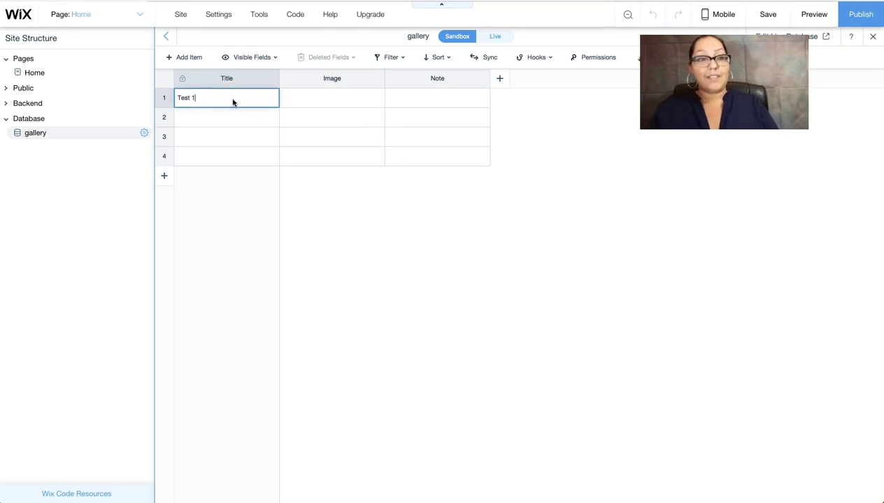
pyautogui.doubleClick(207, 121)
pyautogui.write('Tes')
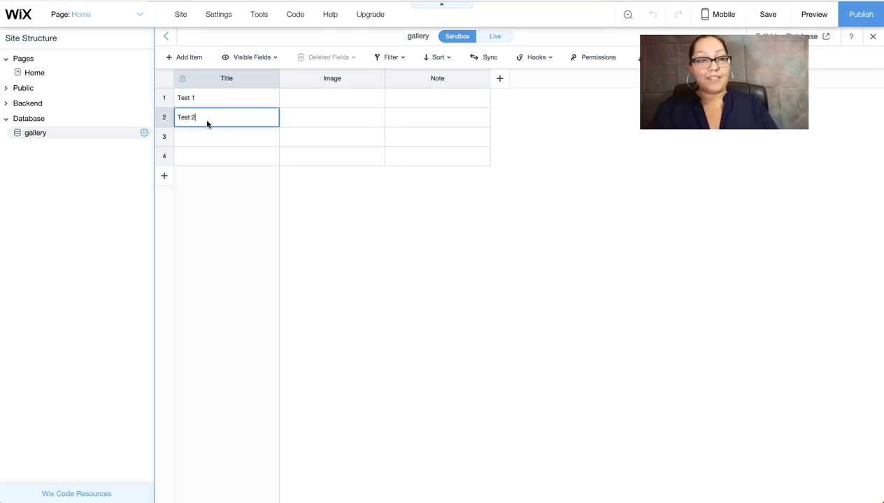
pyautogui.write('t 2')
pyautogui.doubleClick(199, 136)
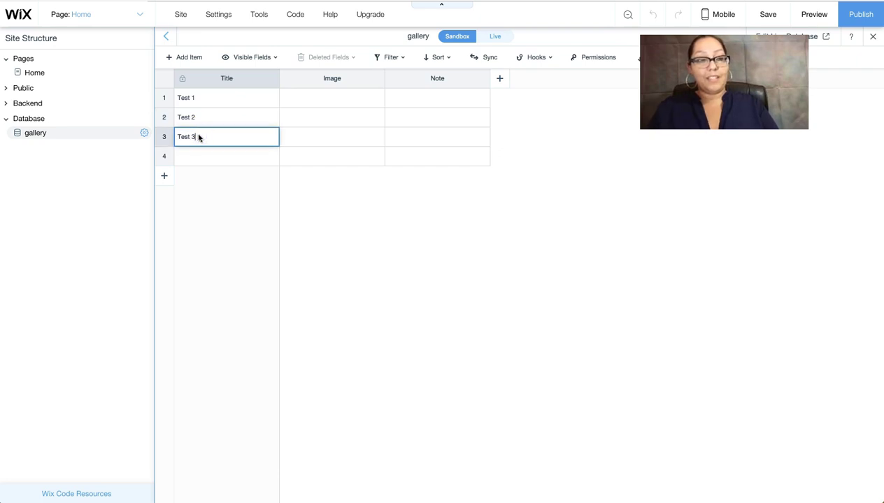
pyautogui.doubleClick(200, 150)
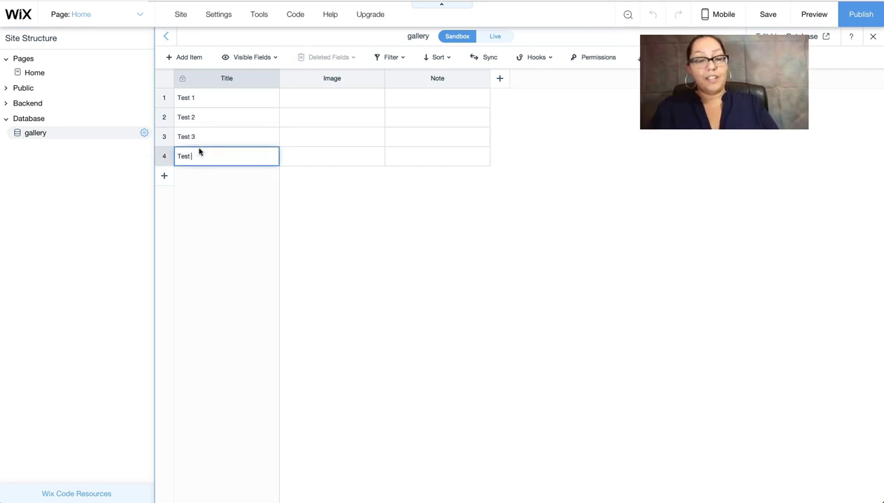
# Add the first and second media-library images to gallery rows 1 and 2.
pyautogui.click(304, 98)
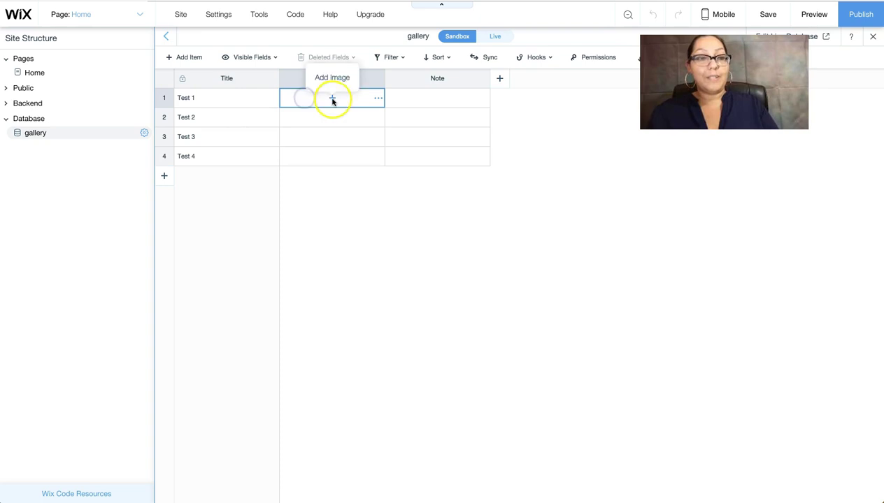
pyautogui.click(332, 99)
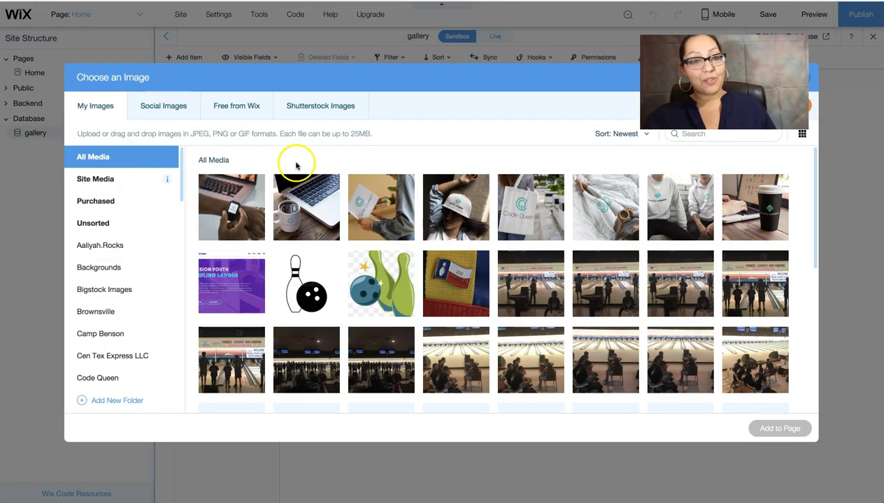
pyautogui.click(234, 206)
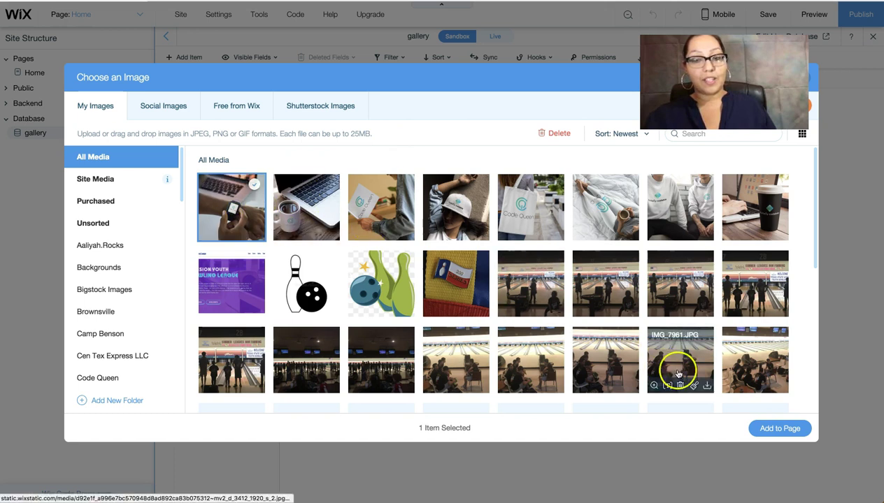
pyautogui.click(755, 428)
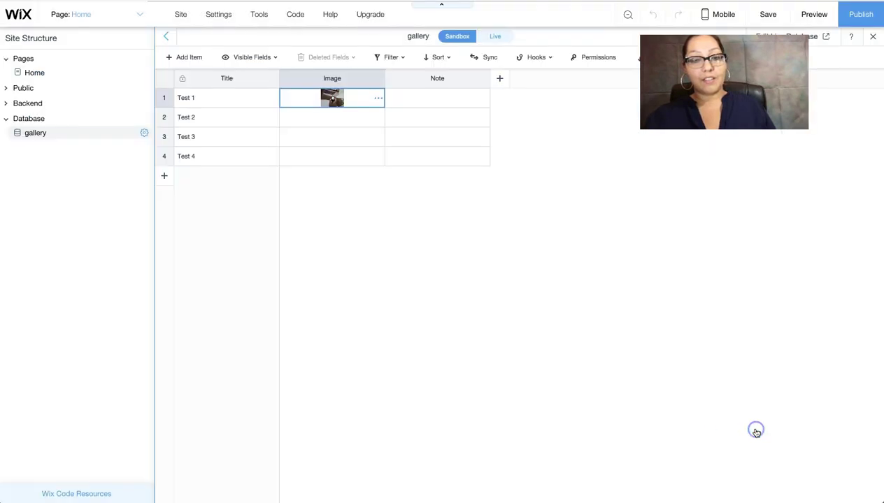
pyautogui.click(332, 117)
pyautogui.click(332, 118)
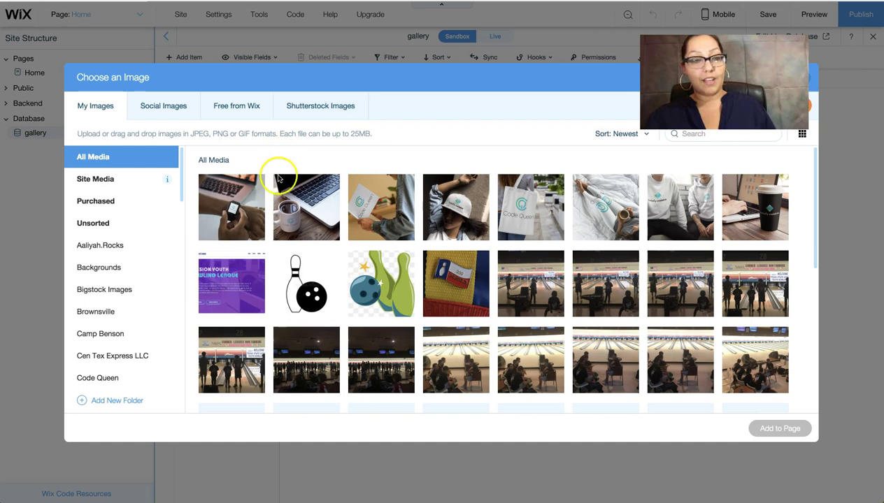
pyautogui.click(289, 191)
pyautogui.click(766, 429)
# Add the book mockup image to row 3 and the cap photo to row 4.
pyautogui.click(337, 136)
pyautogui.click(332, 138)
pyautogui.click(387, 198)
pyautogui.click(769, 425)
pyautogui.click(337, 165)
pyautogui.click(336, 158)
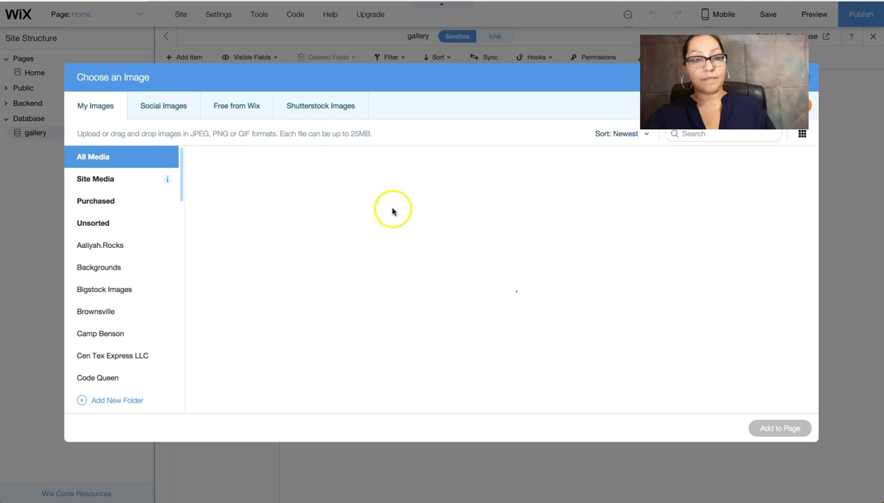
pyautogui.click(461, 204)
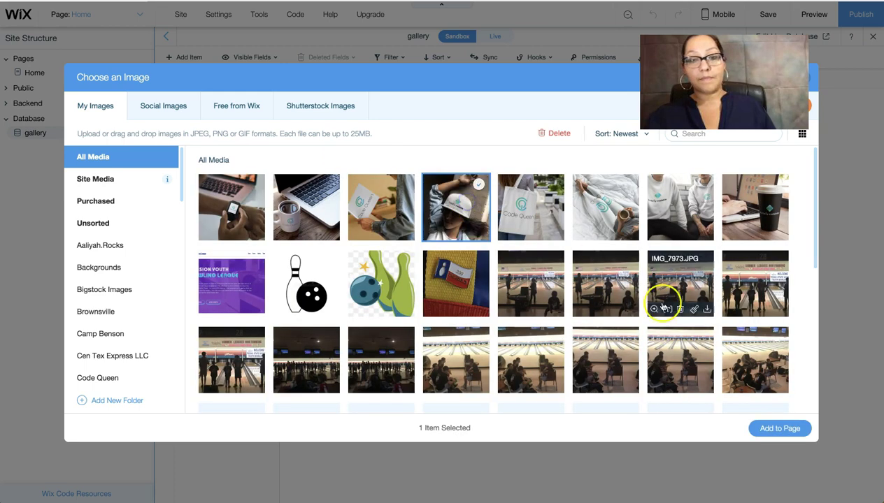
pyautogui.click(757, 430)
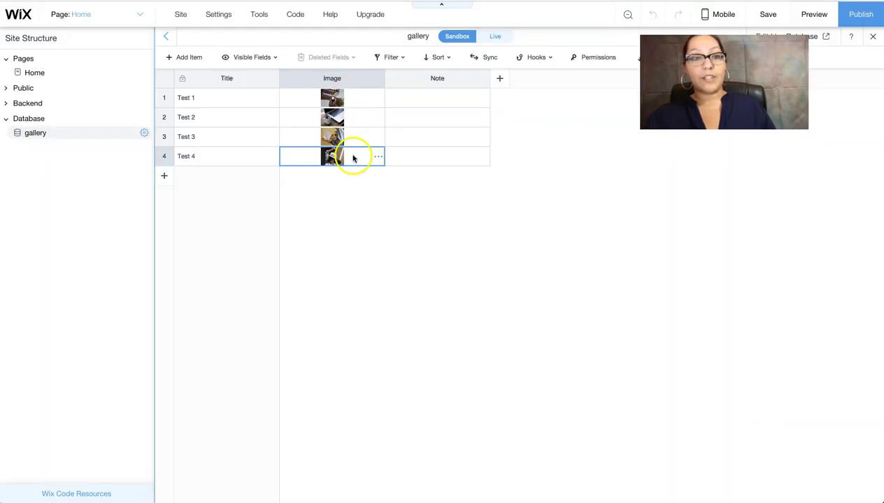
# Enter the notes 'This is my 1 note', 'Here is number 2', 'This is 3' and 'hello 4' in rows 1–4.
pyautogui.click(441, 103)
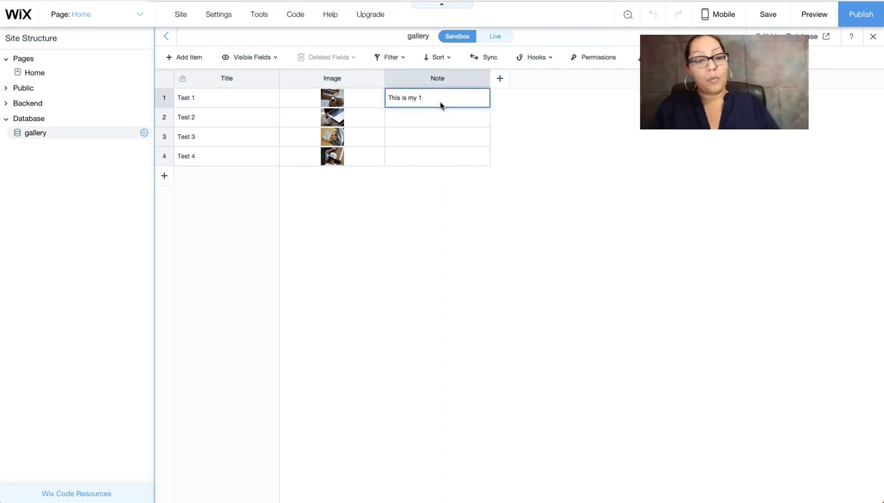
pyautogui.click(404, 122)
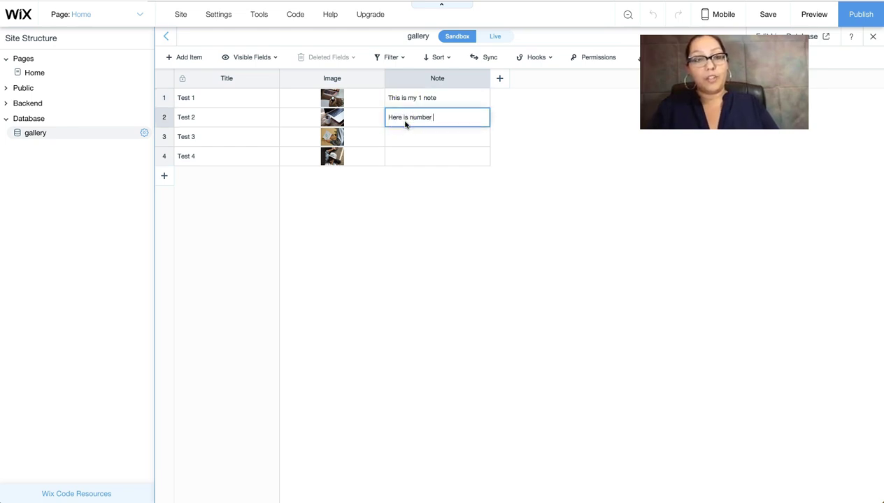
pyautogui.click(395, 139)
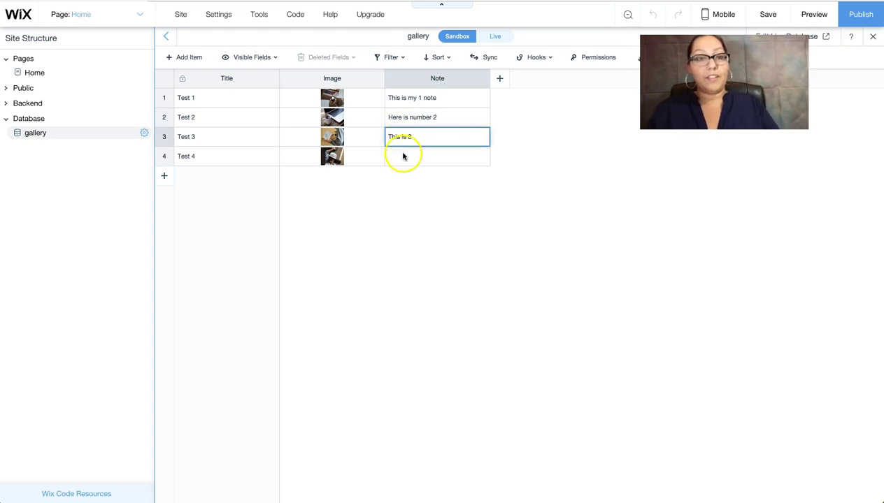
pyautogui.click(402, 154)
pyautogui.write('hello 4')
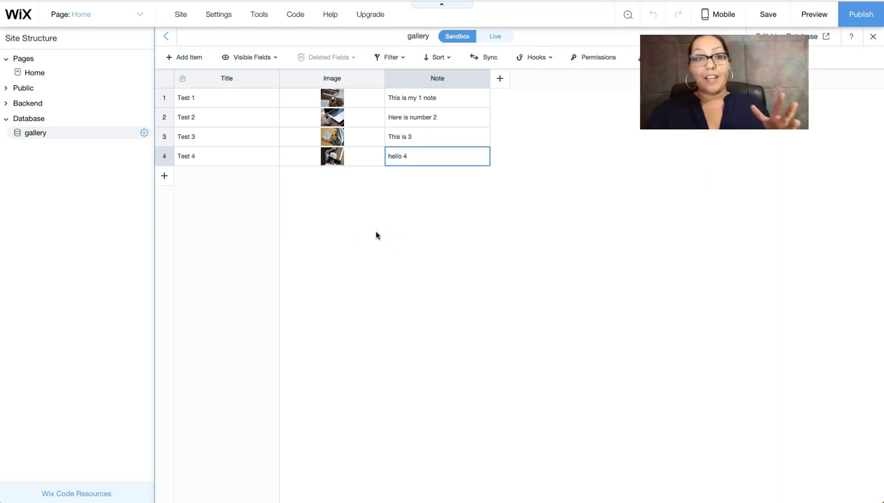
# Sync the gallery collection, copying all items to Live.
pyautogui.click(483, 58)
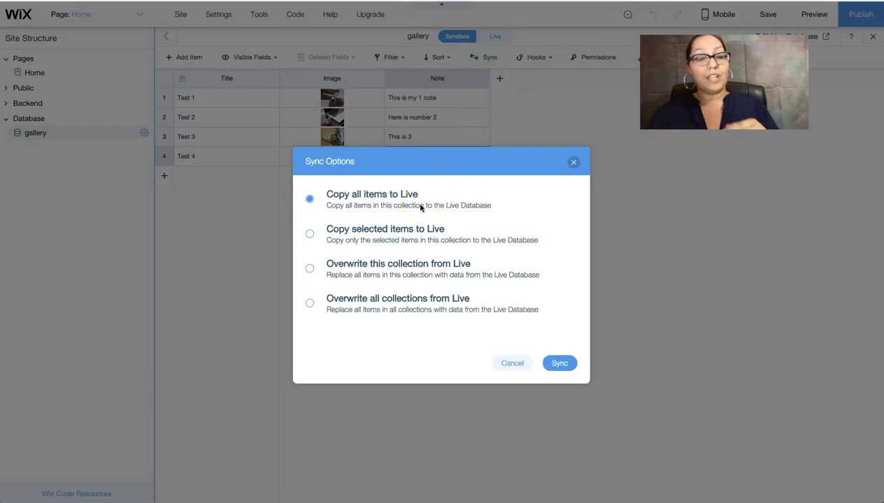
pyautogui.click(561, 364)
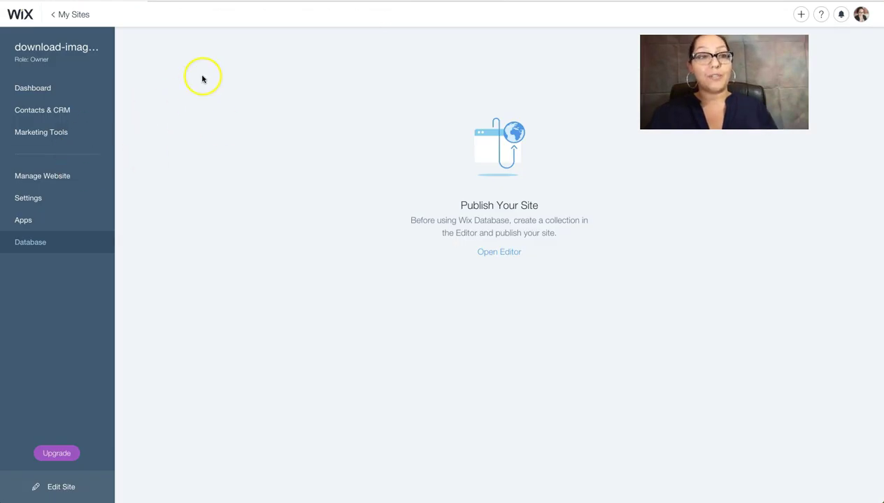
# Reload the dashboard's Database page and open the gallery collection's four live items.
pyautogui.press('Return')
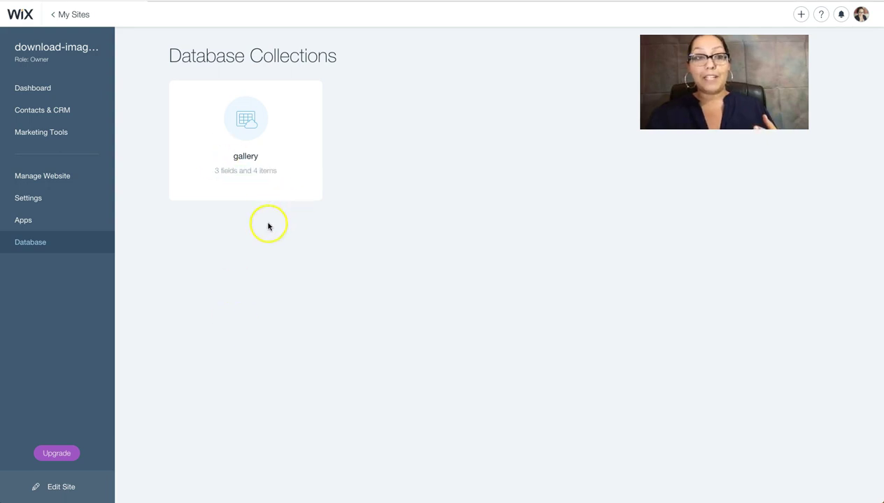
pyautogui.click(257, 144)
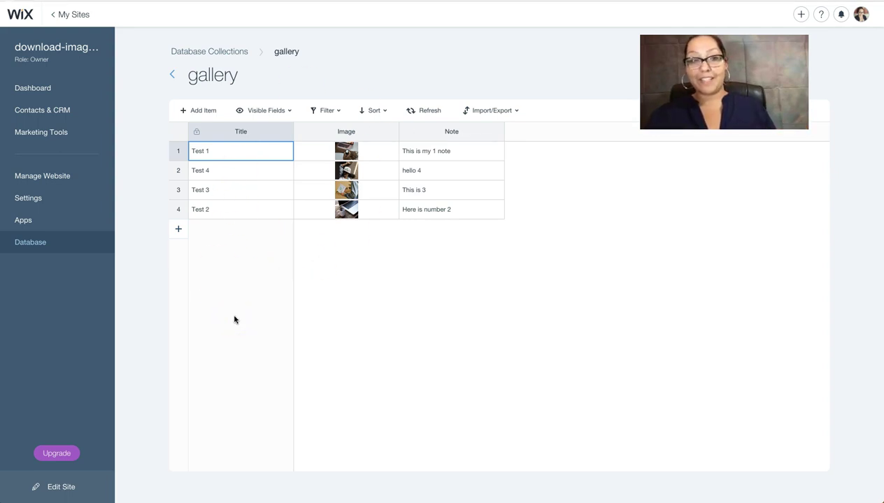
# Add two new live items, titled 'Hello World' and a personal greeting.
pyautogui.click(178, 230)
pyautogui.click(181, 246)
pyautogui.click(209, 171)
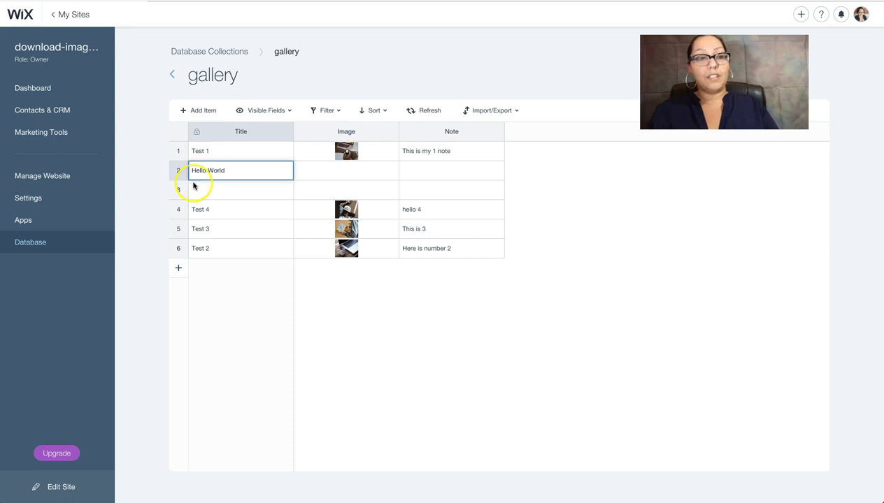
pyautogui.click(194, 186)
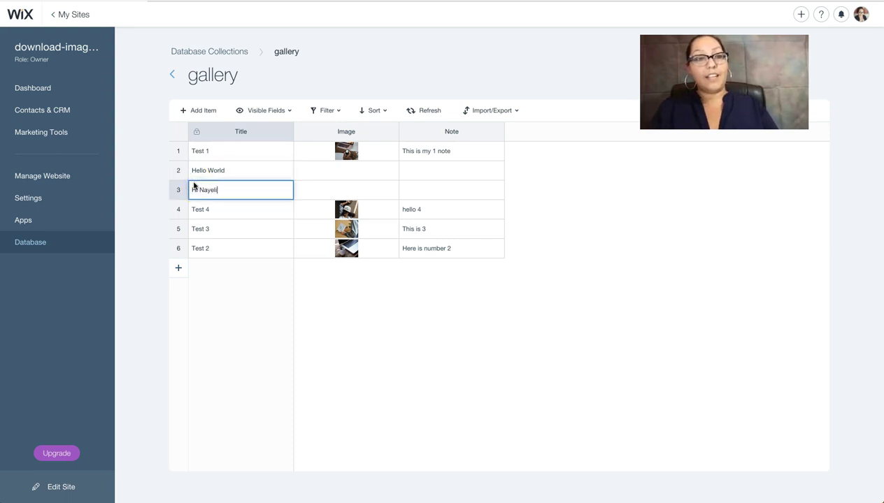
pyautogui.click(341, 173)
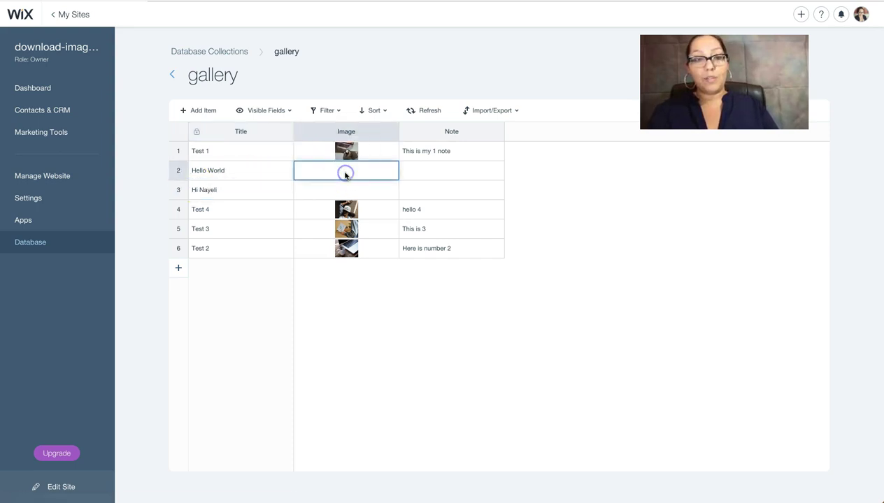
# Give row 2 the tote mockup image and row 3 the sweatshirt photo.
pyautogui.click(344, 176)
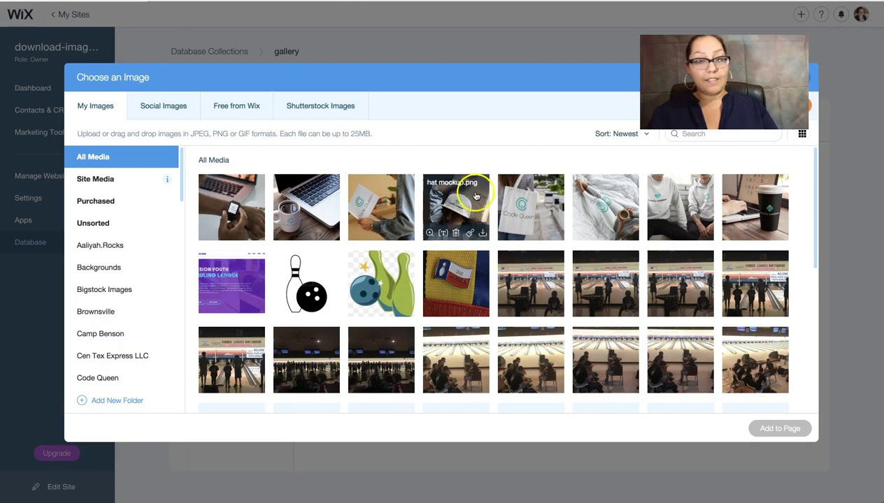
pyautogui.click(530, 212)
pyautogui.click(757, 428)
pyautogui.click(342, 190)
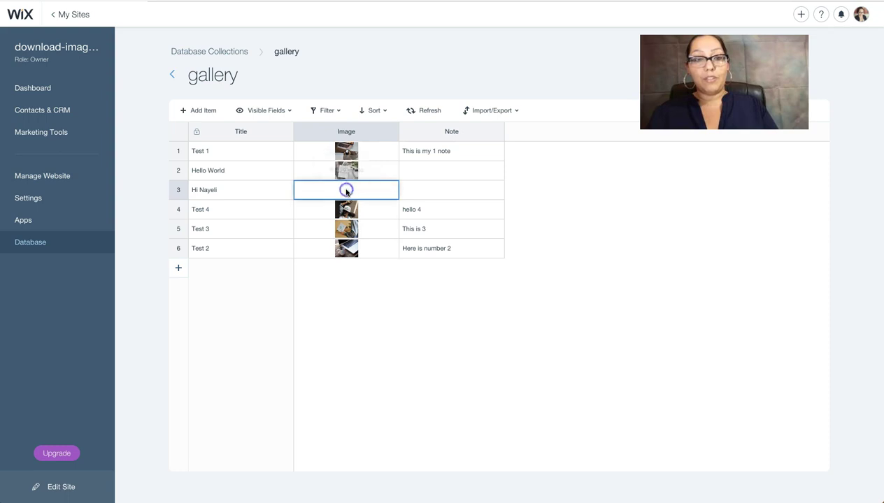
pyautogui.click(344, 190)
pyautogui.click(660, 214)
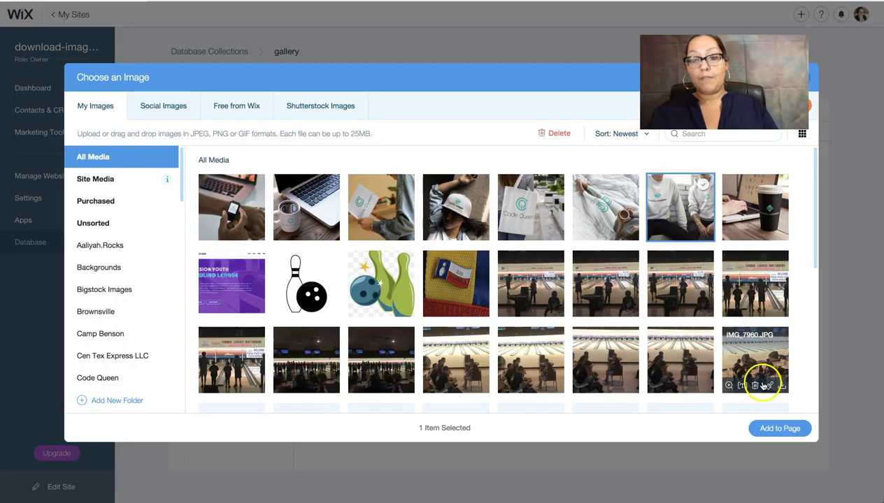
pyautogui.click(769, 430)
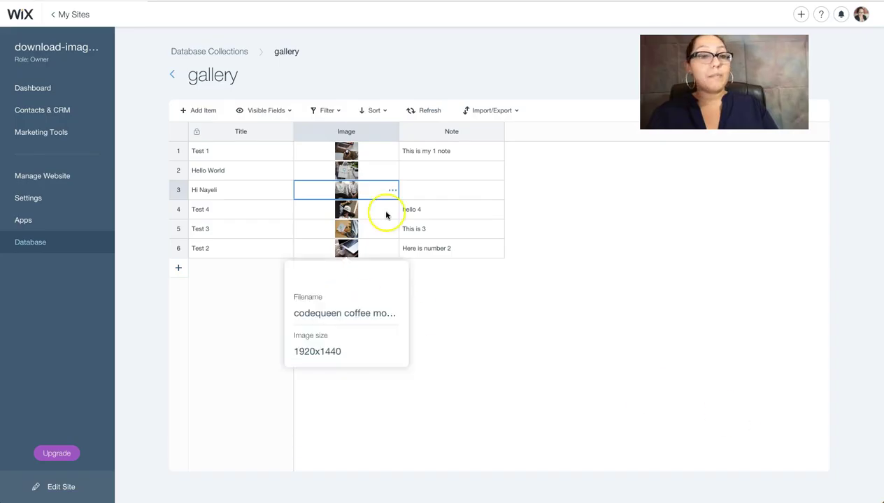
pyautogui.doubleClick(431, 176)
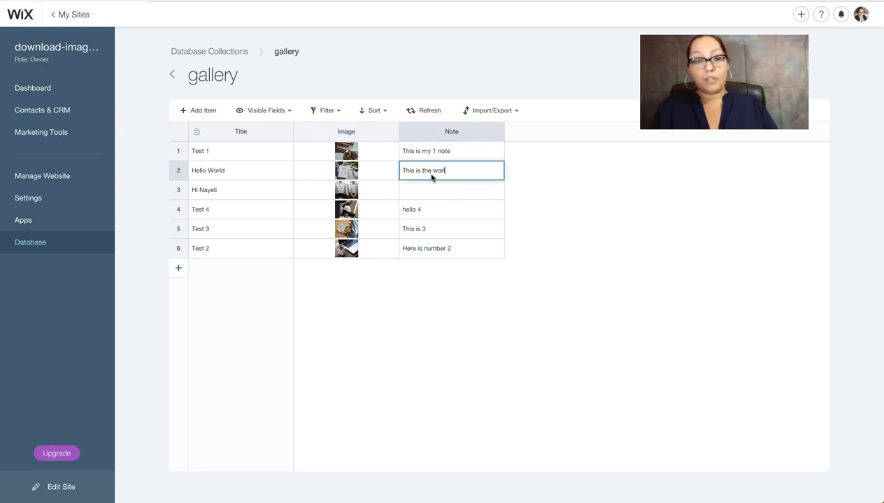
# Enter the notes 'This is the world' and 'Last title' for live rows 2 and 3.
pyautogui.doubleClick(413, 195)
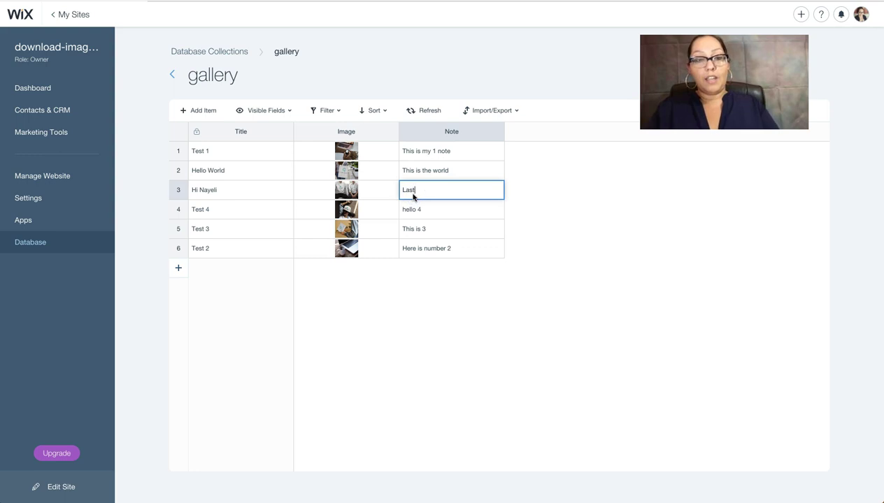
pyautogui.click(424, 344)
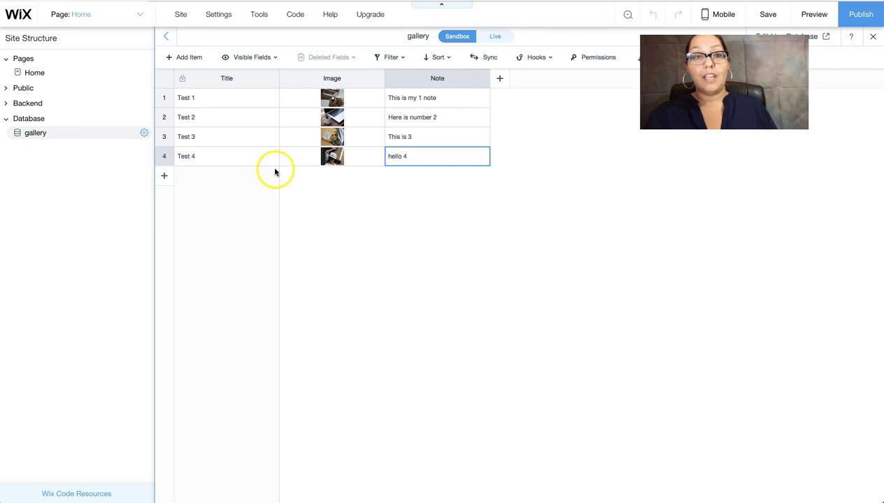
# Overwrite the sandbox gallery with Live's six items, then return to the Home page.
pyautogui.click(488, 59)
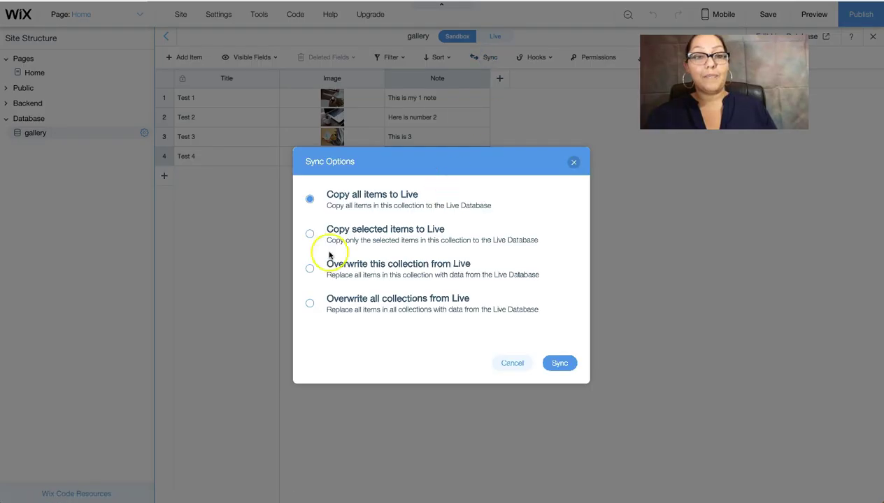
pyautogui.click(378, 274)
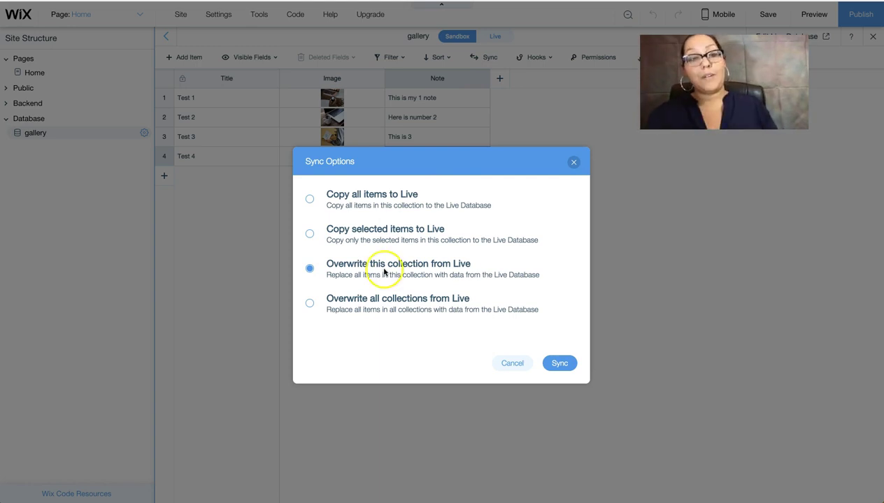
pyautogui.click(559, 363)
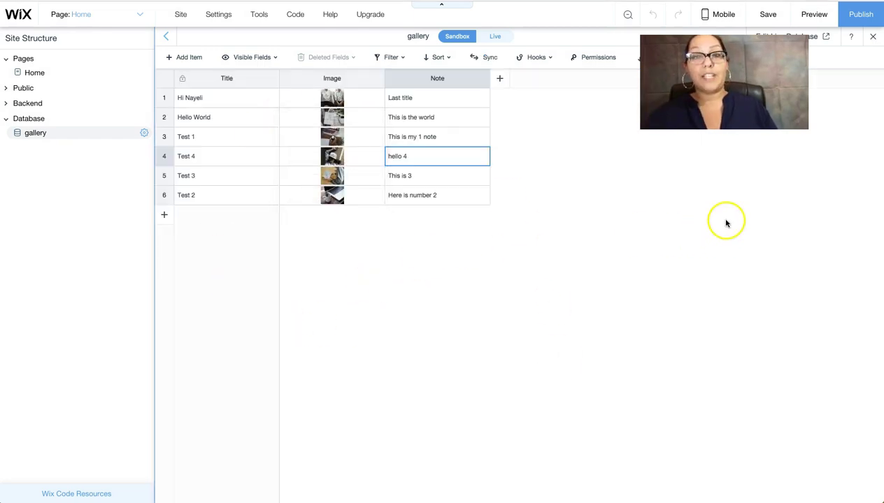
pyautogui.click(875, 43)
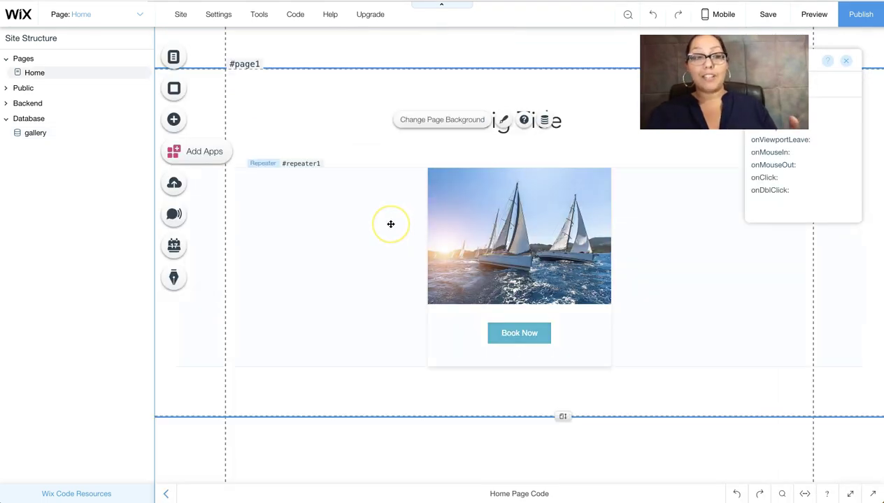
# Connect the sailboat repeater to a new dataset 'Gallery dataset' using the gallery collection.
pyautogui.click(360, 263)
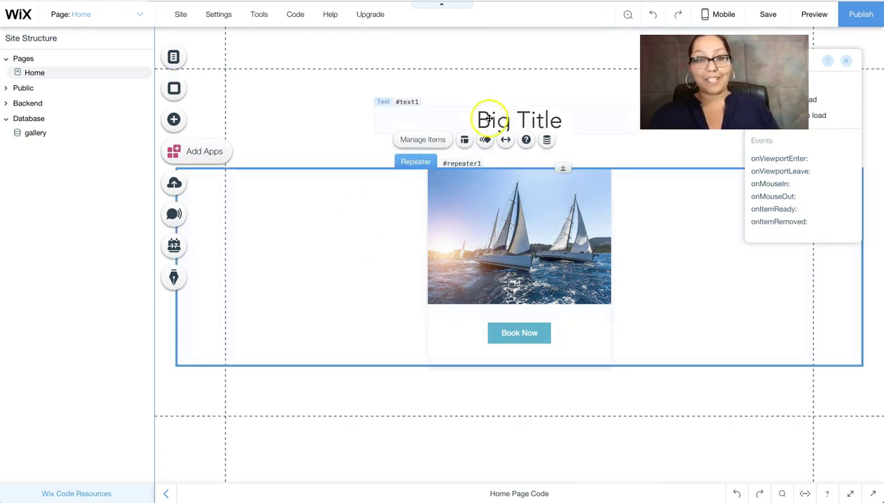
pyautogui.click(547, 142)
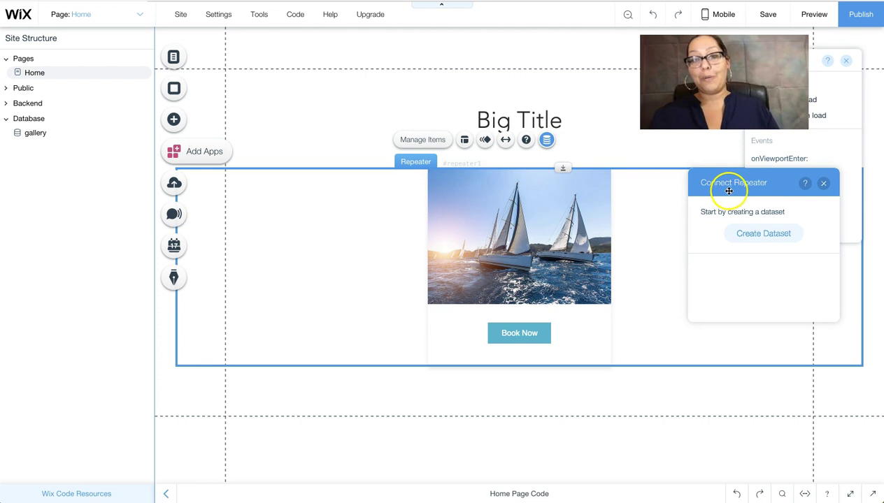
pyautogui.moveTo(727, 189); pyautogui.dragTo(281, 135)
pyautogui.click(302, 183)
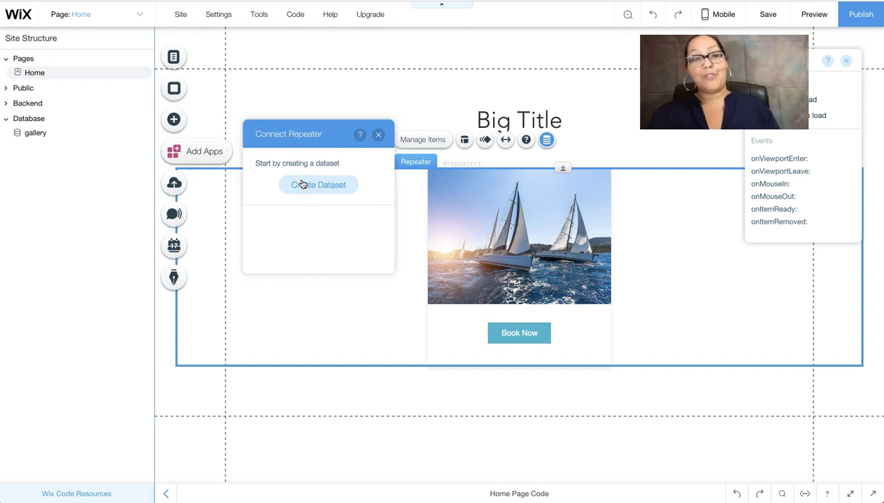
pyautogui.click(338, 204)
pyautogui.click(368, 226)
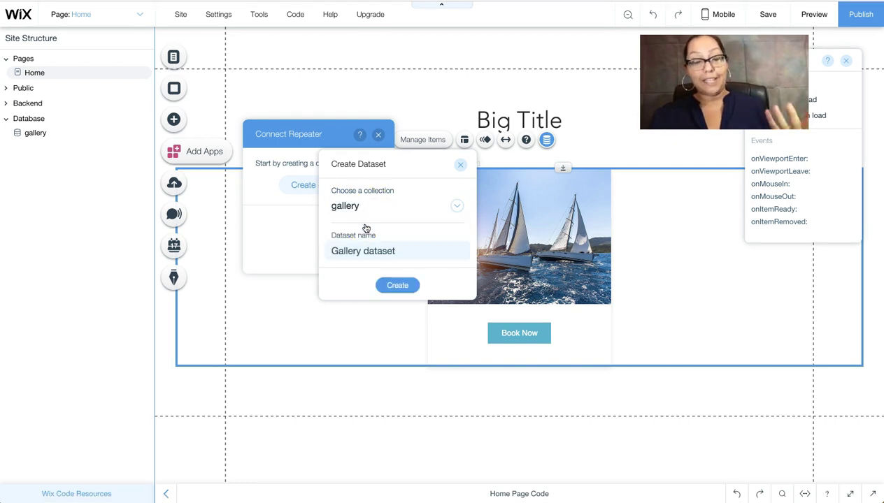
pyautogui.click(381, 255)
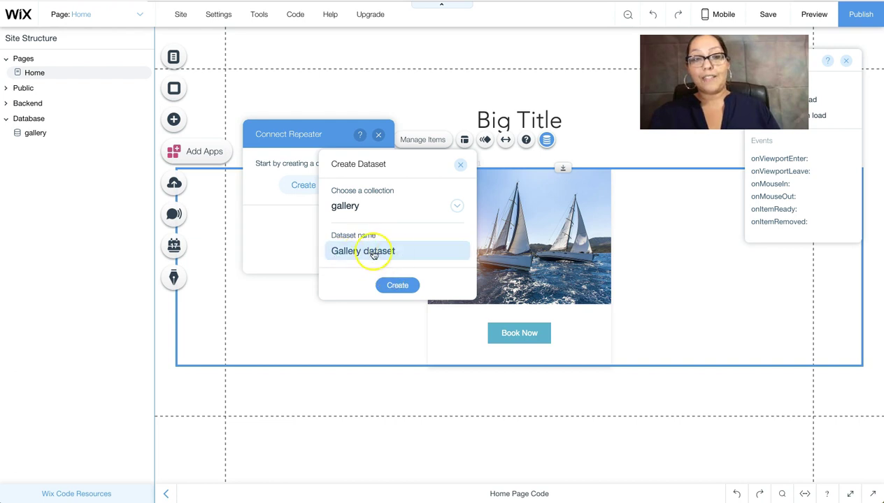
pyautogui.click(390, 284)
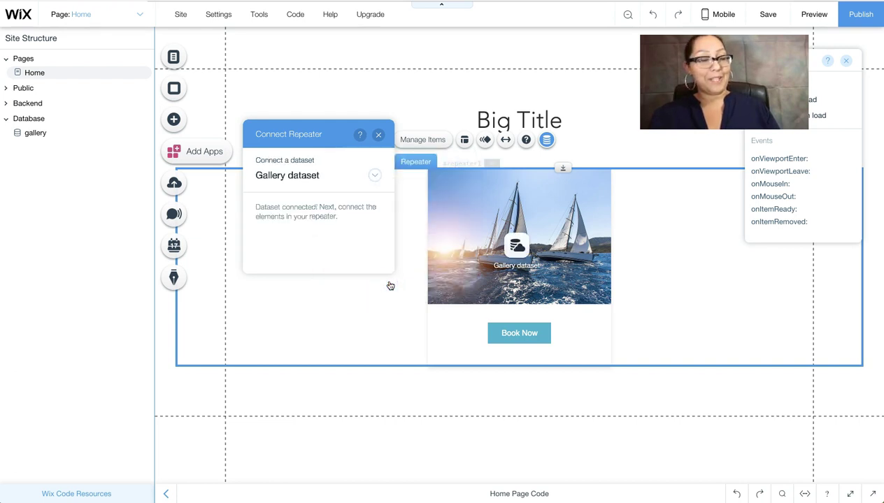
# Close the repeater connection panel, move the dataset icon aside, and select the repeater image.
pyautogui.click(377, 134)
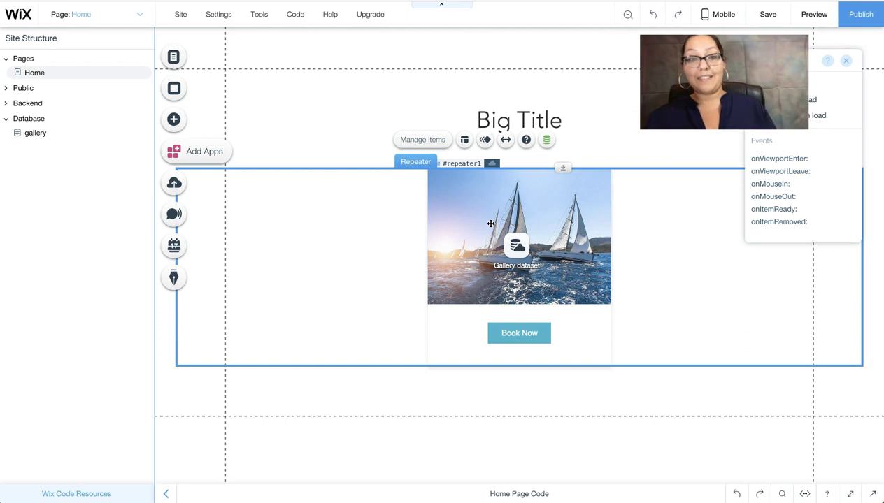
pyautogui.click(505, 237)
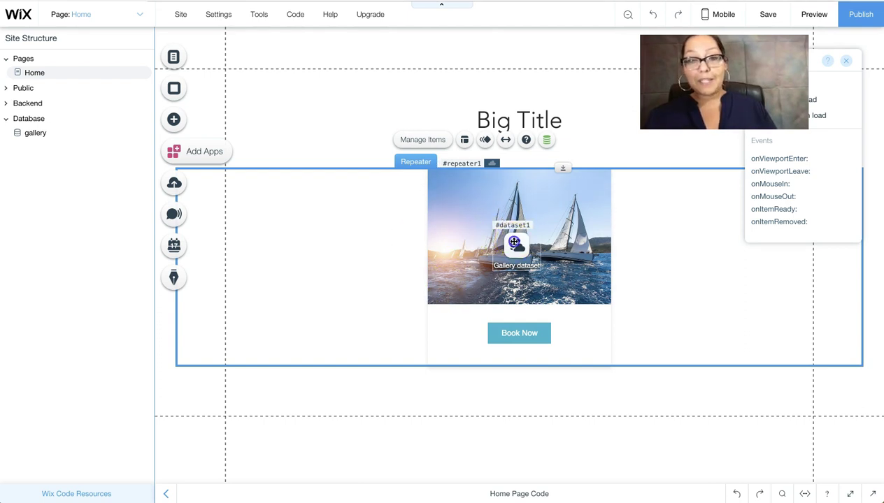
pyautogui.moveTo(513, 242); pyautogui.dragTo(394, 113)
pyautogui.click(475, 198)
pyautogui.click(475, 198)
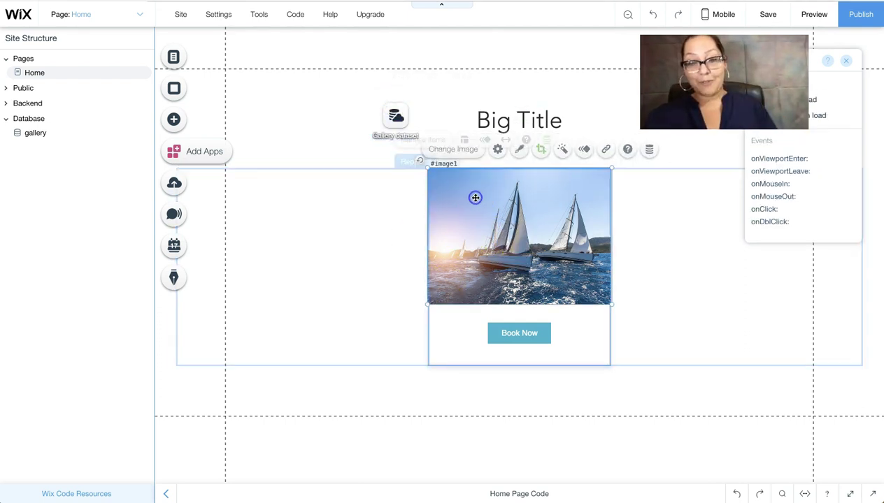
# Connect the repeater image's source to the Image field and its alt text to Title.
pyautogui.click(643, 151)
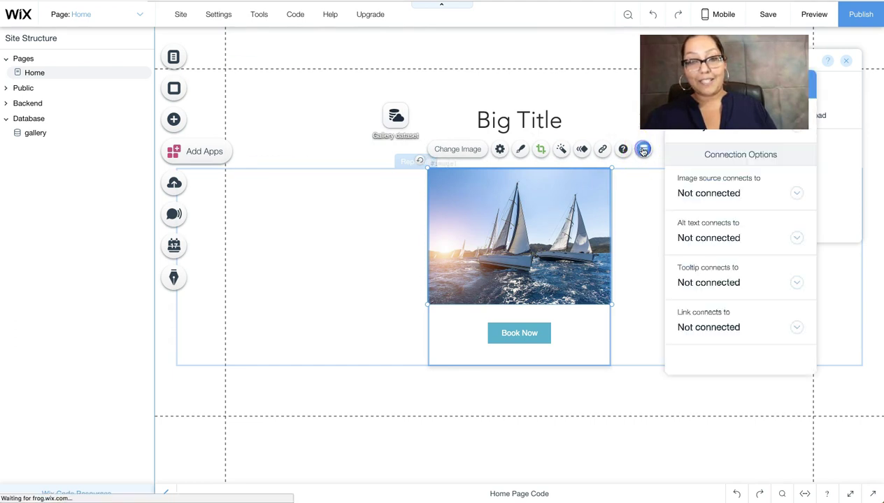
pyautogui.click(702, 194)
pyautogui.click(713, 234)
pyautogui.click(713, 236)
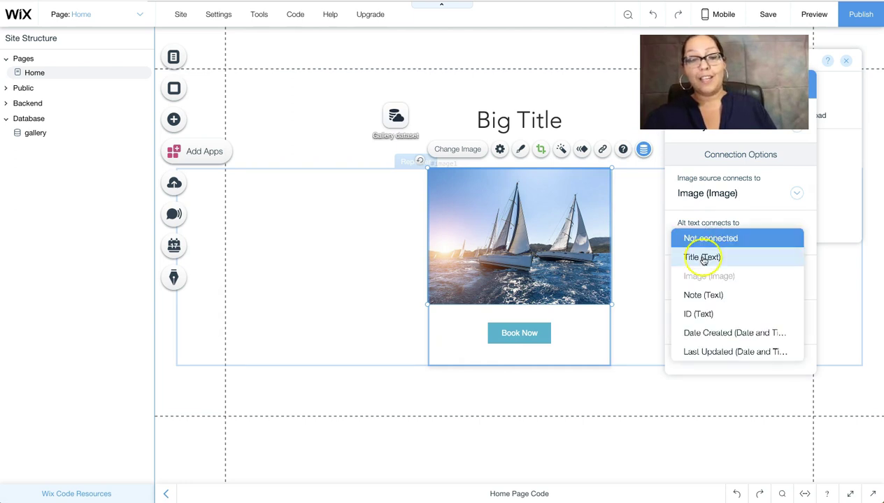
pyautogui.click(702, 257)
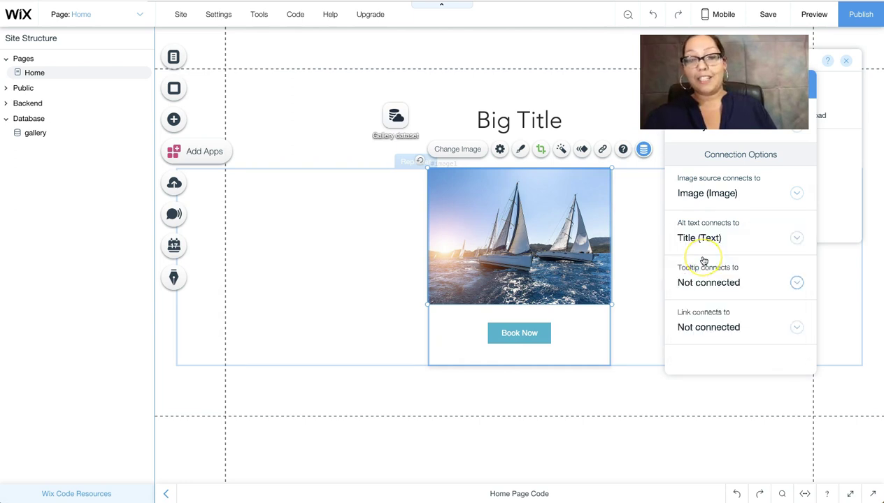
pyautogui.click(630, 207)
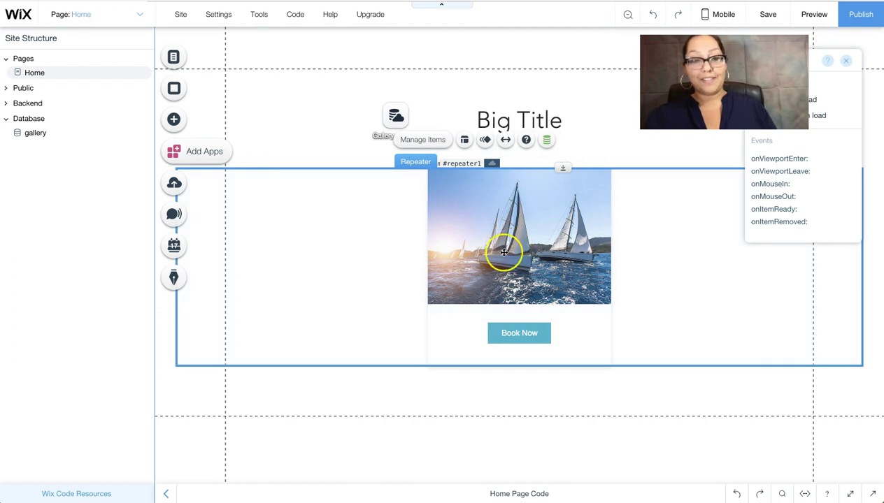
pyautogui.click(501, 332)
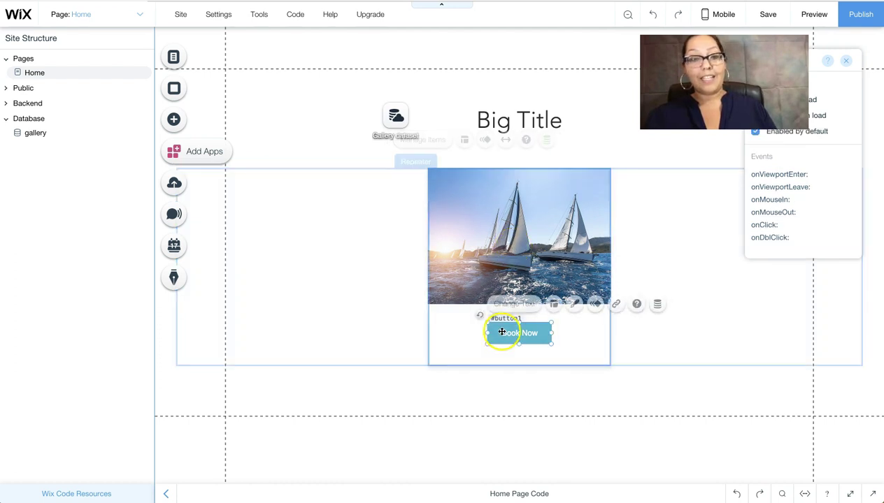
pyautogui.click(657, 306)
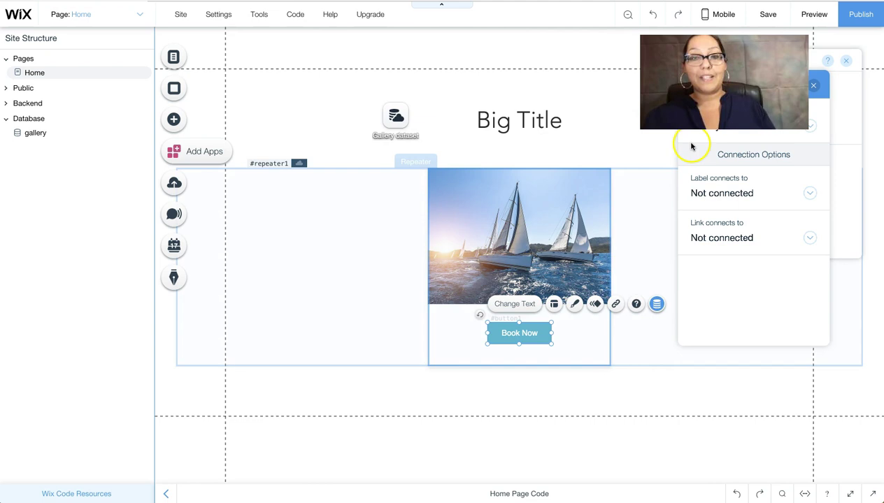
pyautogui.moveTo(819, 77); pyautogui.dragTo(767, 149)
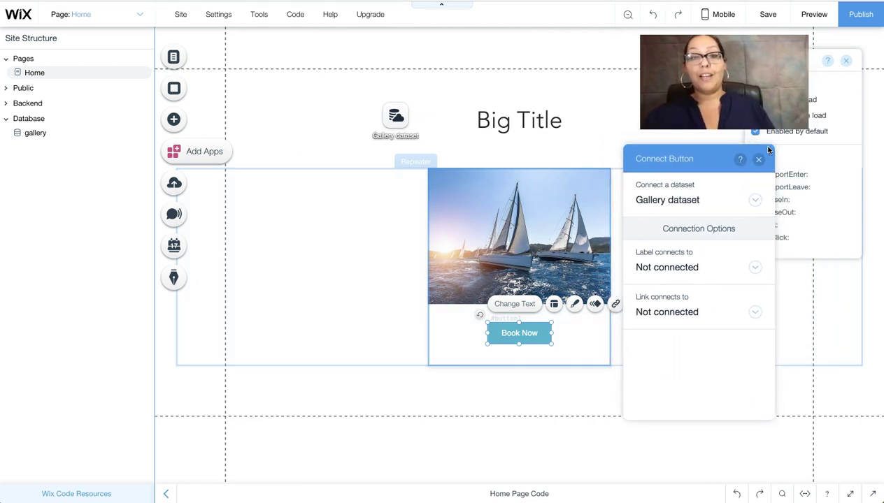
pyautogui.click(660, 314)
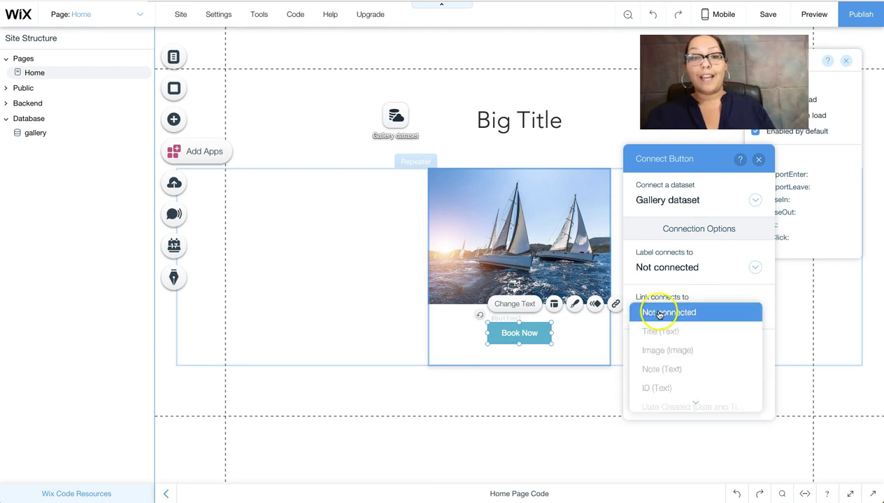
pyautogui.click(706, 163)
pyautogui.click(758, 159)
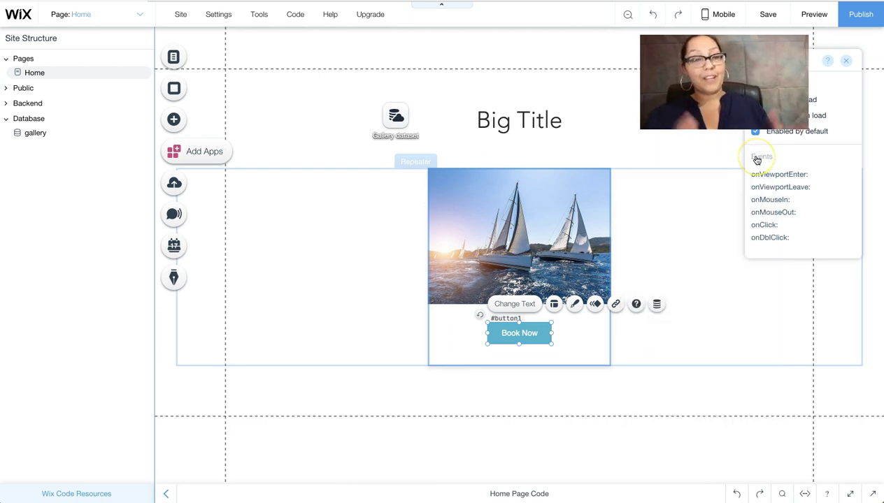
pyautogui.click(542, 151)
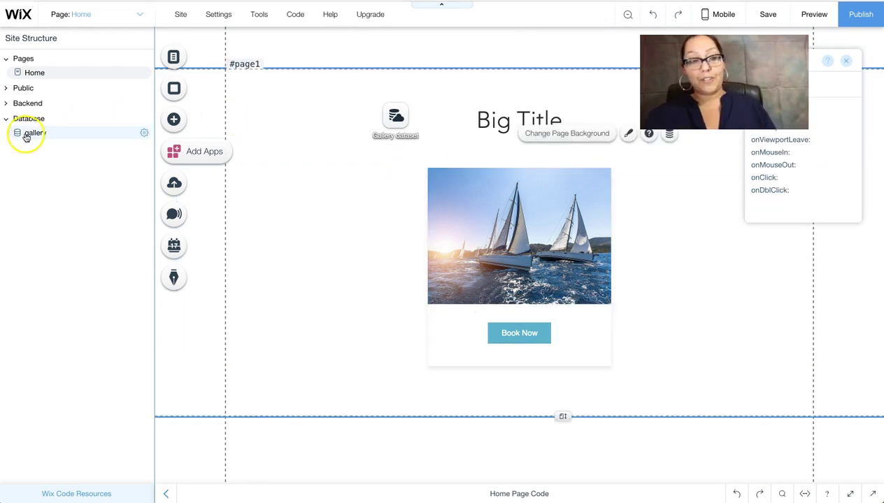
# Create a Gallery item dynamic page whose URL uses the item ID instead of Title (gallery/ID).
pyautogui.click(144, 132)
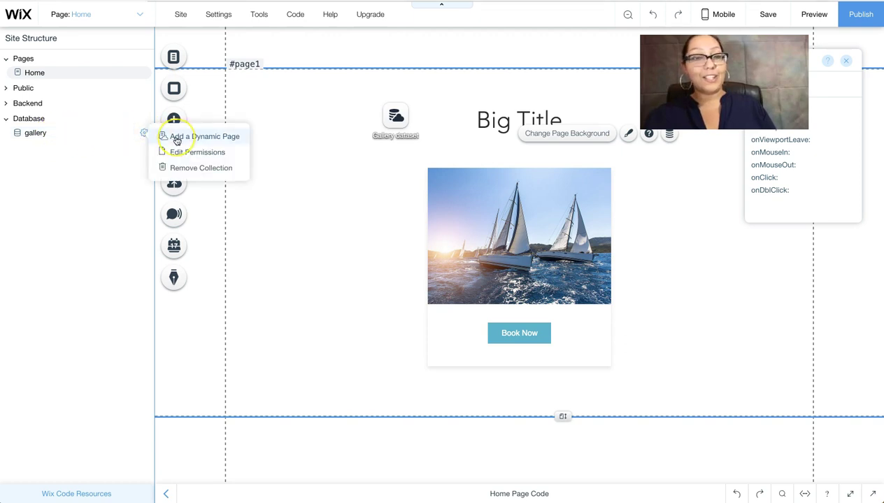
pyautogui.click(176, 138)
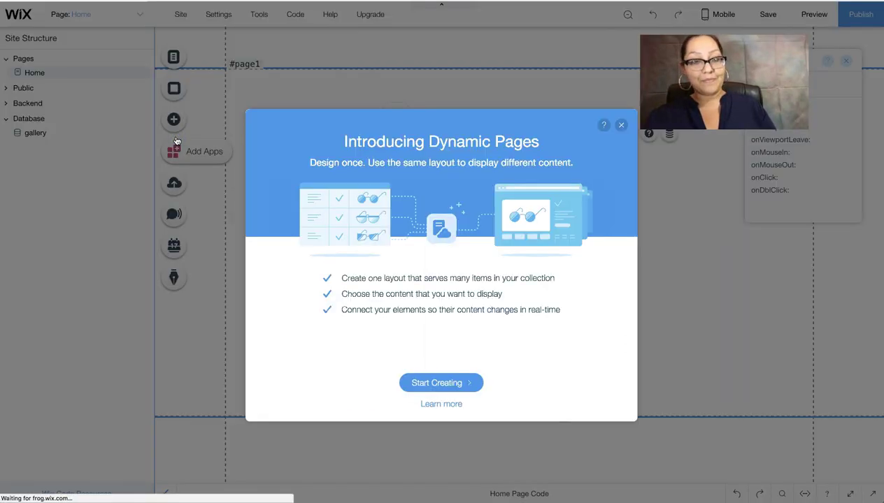
pyautogui.click(420, 388)
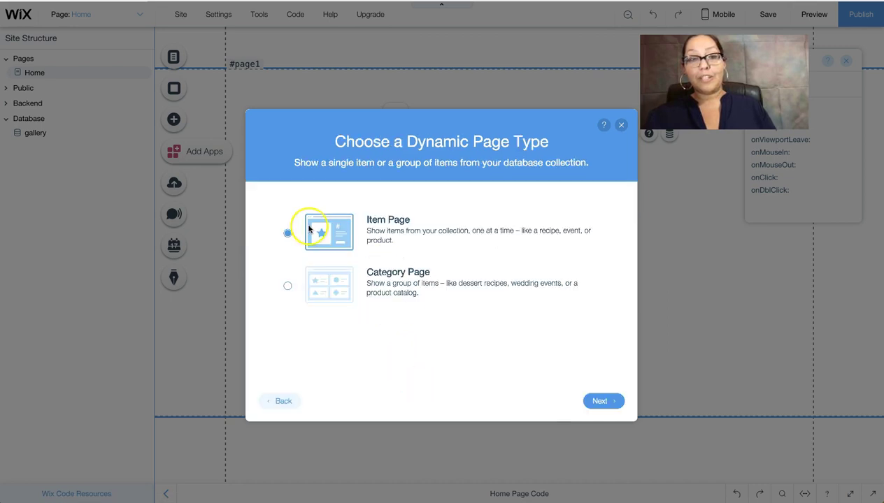
pyautogui.click(599, 401)
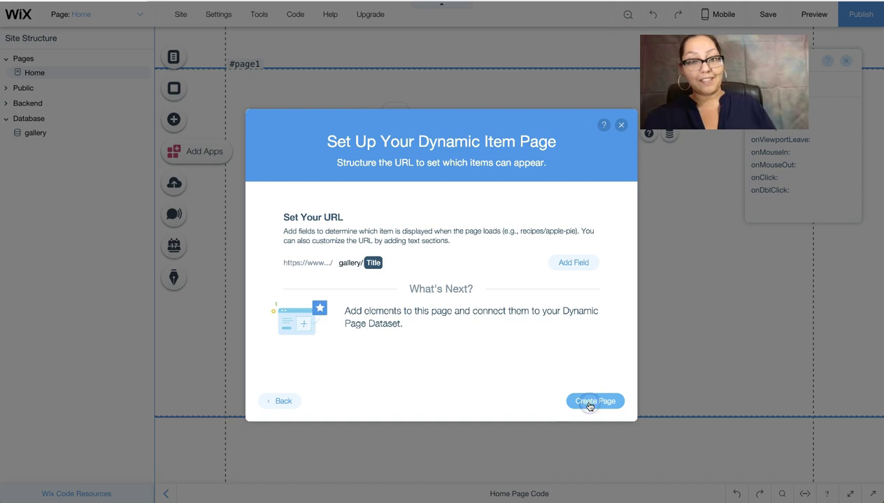
pyautogui.click(389, 253)
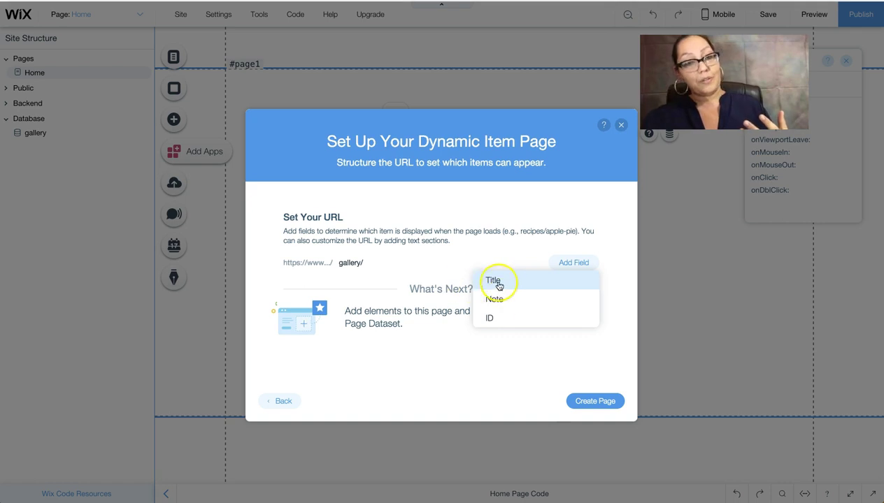
pyautogui.click(491, 320)
pyautogui.click(584, 401)
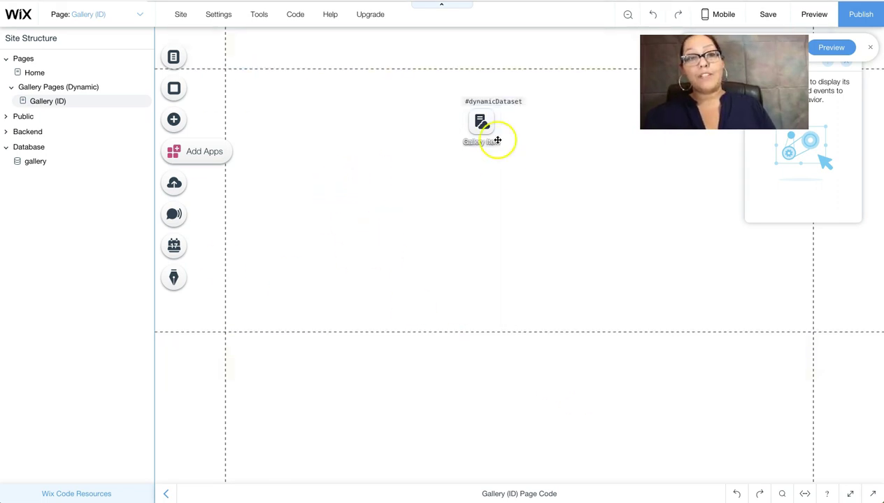
# Move the dataset icon aside and add a large Title heading to the Gallery (ID) page.
pyautogui.moveTo(498, 141); pyautogui.dragTo(509, 70)
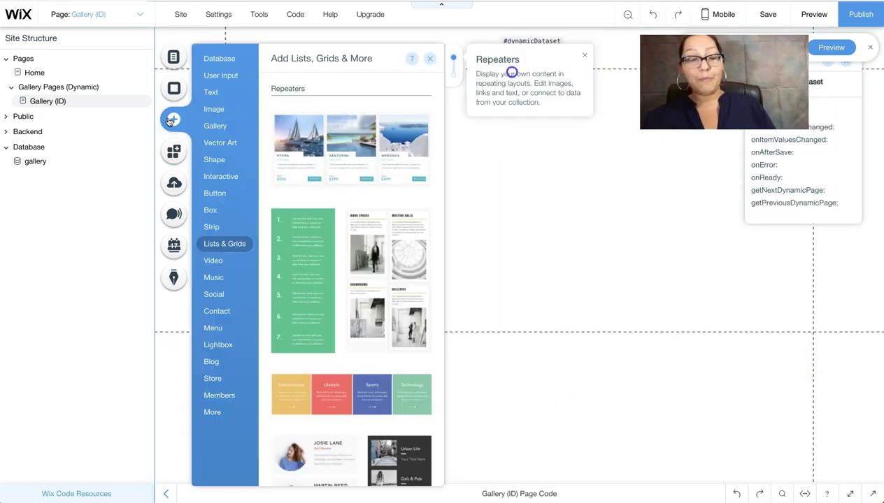
pyautogui.click(209, 92)
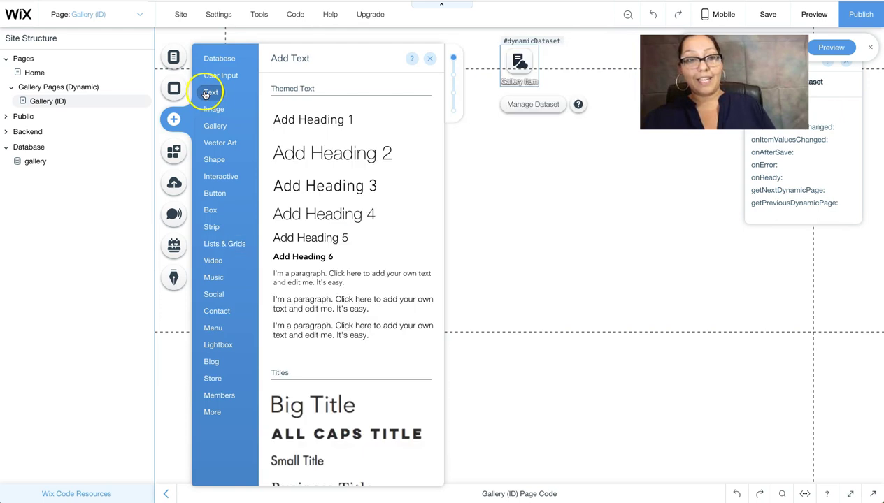
pyautogui.click(333, 153)
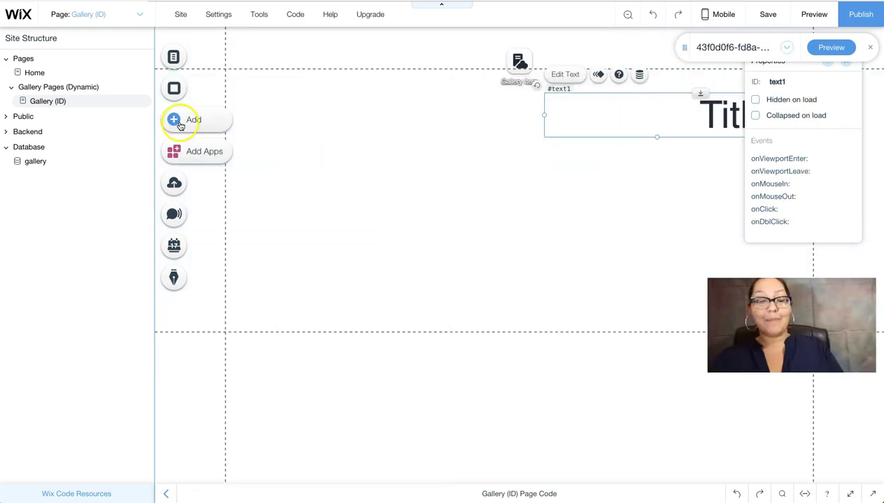
# Place a second, smaller Note text below the Title heading.
pyautogui.click(193, 120)
pyautogui.click(209, 96)
pyautogui.moveTo(319, 119); pyautogui.dragTo(644, 154)
pyautogui.click(367, 264)
pyautogui.moveTo(781, 63); pyautogui.dragTo(773, 259)
pyautogui.click(332, 123)
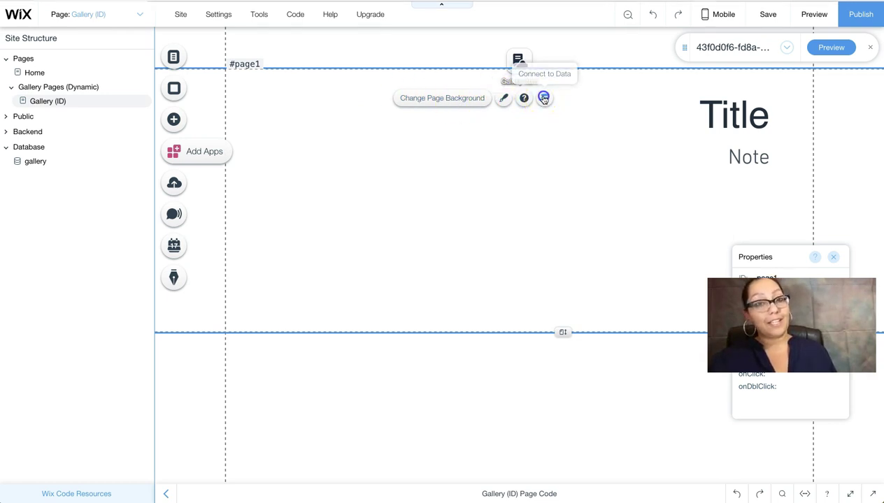
# Bind the page background to the Image field and drag the page bottom down to make it taller.
pyautogui.click(544, 98)
pyautogui.moveTo(717, 79); pyautogui.dragTo(601, 73)
pyautogui.click(613, 186)
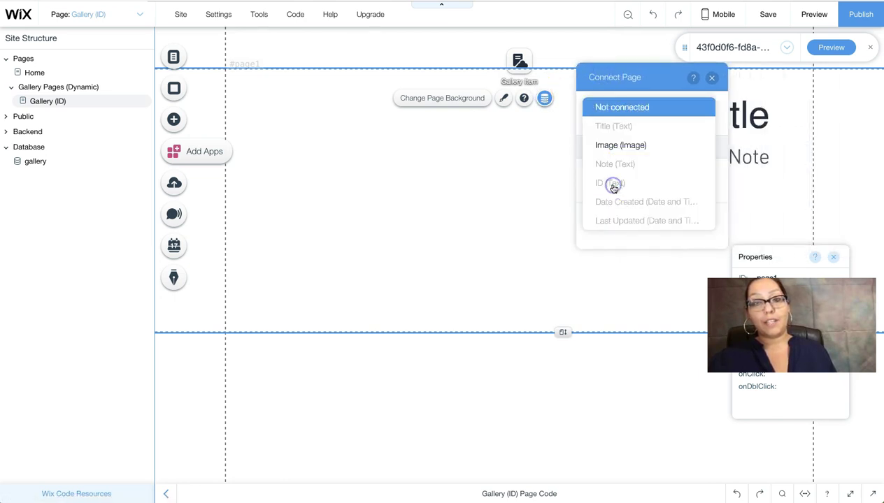
pyautogui.click(620, 145)
pyautogui.click(711, 78)
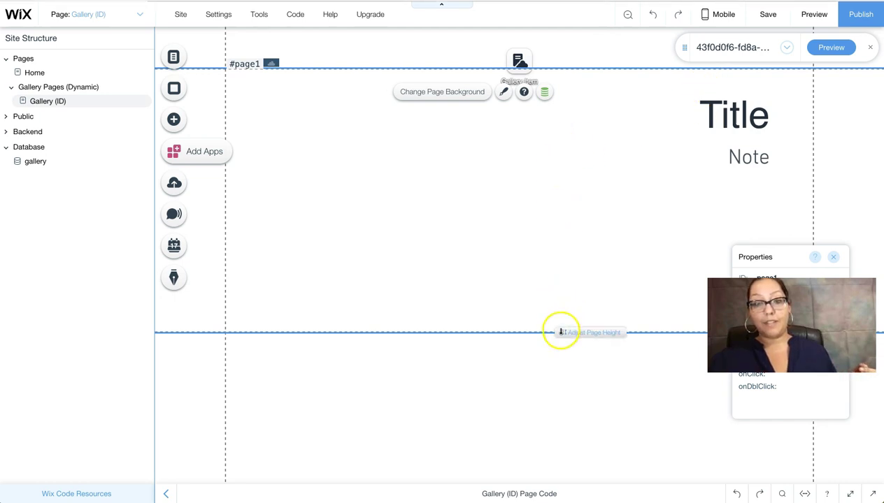
pyautogui.moveTo(563, 332); pyautogui.dragTo(562, 442)
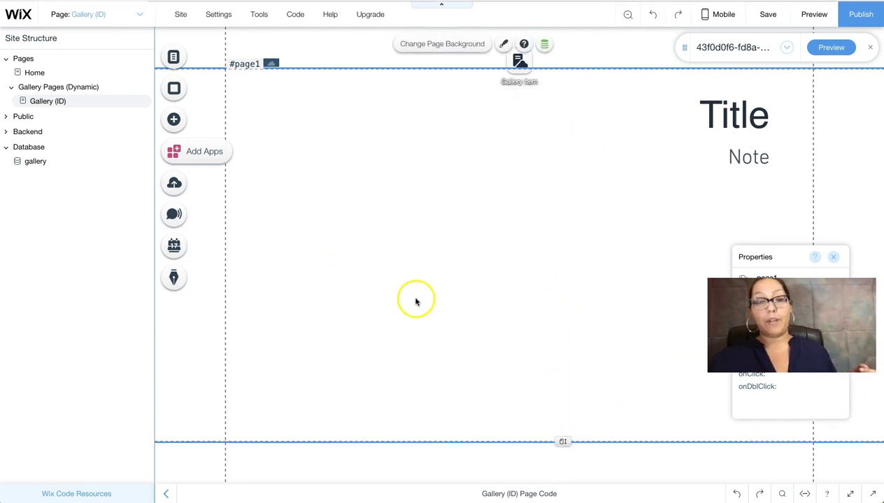
# Set the page background design to the No Color themed option.
pyautogui.click(305, 178)
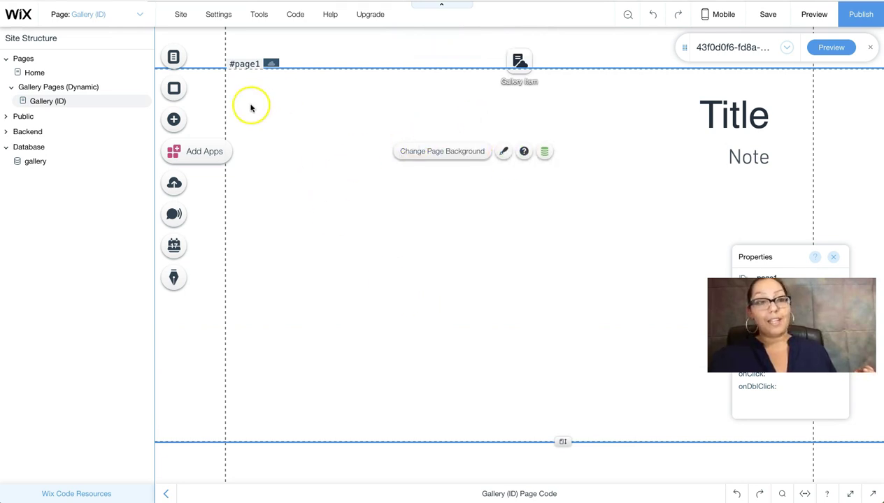
pyautogui.click(500, 152)
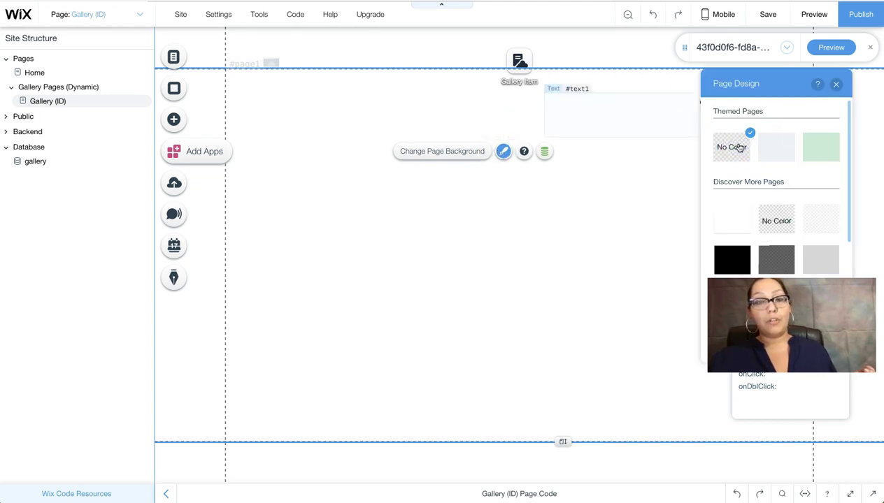
pyautogui.click(836, 83)
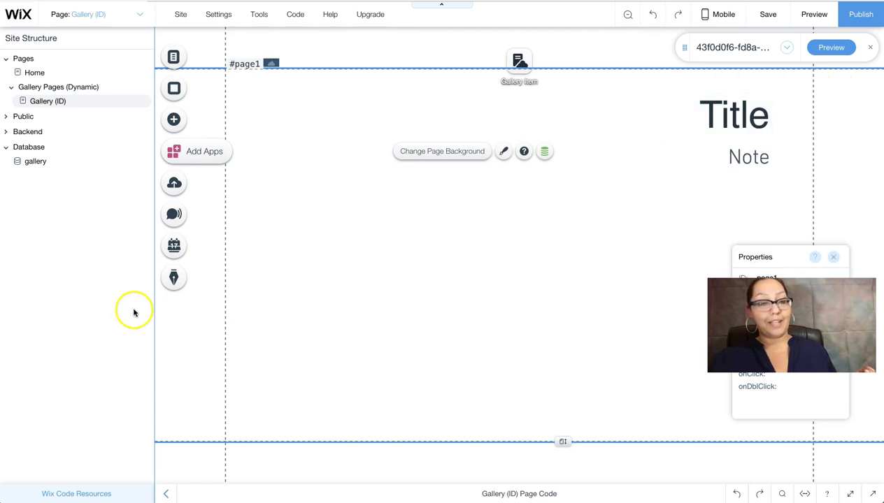
# Connect the Title text to the Title field and the Note text to the Note field.
pyautogui.click(701, 95)
pyautogui.click(635, 75)
pyautogui.click(713, 212)
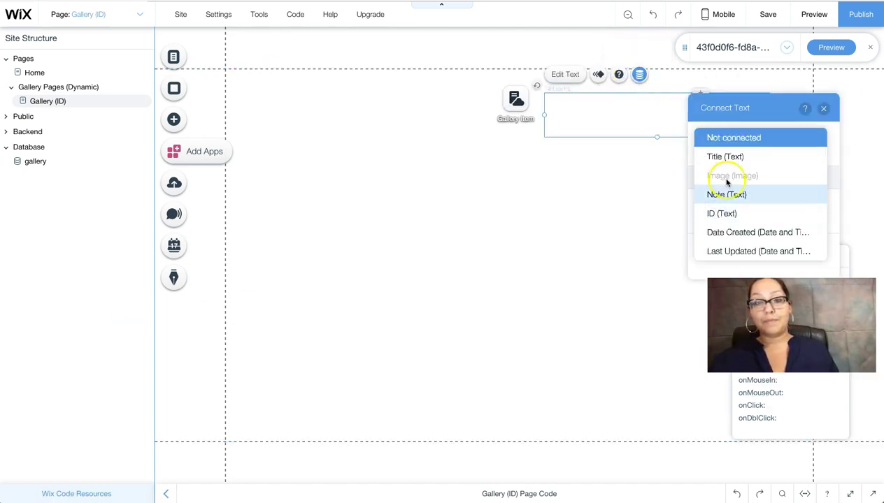
pyautogui.click(727, 157)
pyautogui.click(671, 158)
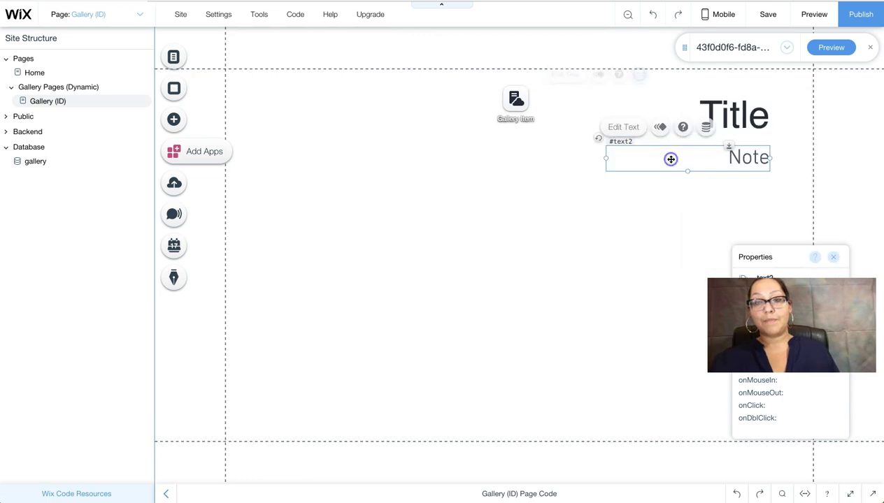
pyautogui.click(701, 128)
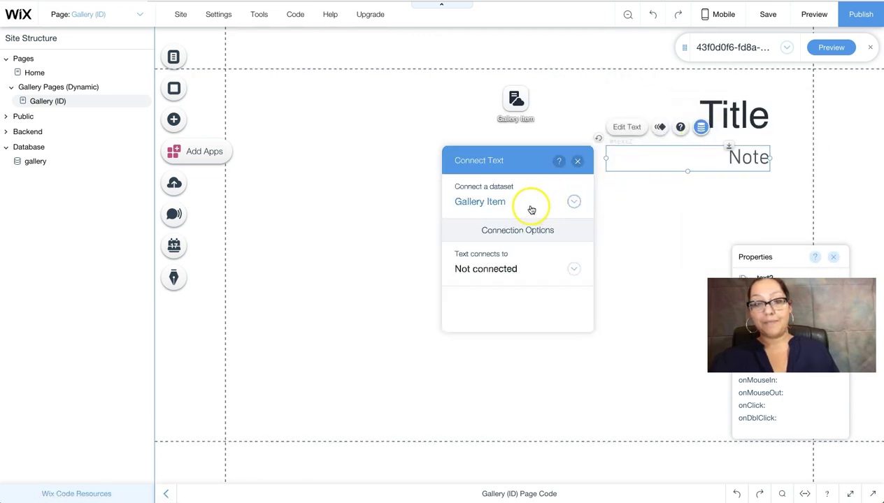
pyautogui.click(497, 267)
pyautogui.click(481, 247)
pyautogui.click(577, 161)
# Widen the Title and Note text boxes by dragging their left edges outward.
pyautogui.click(588, 114)
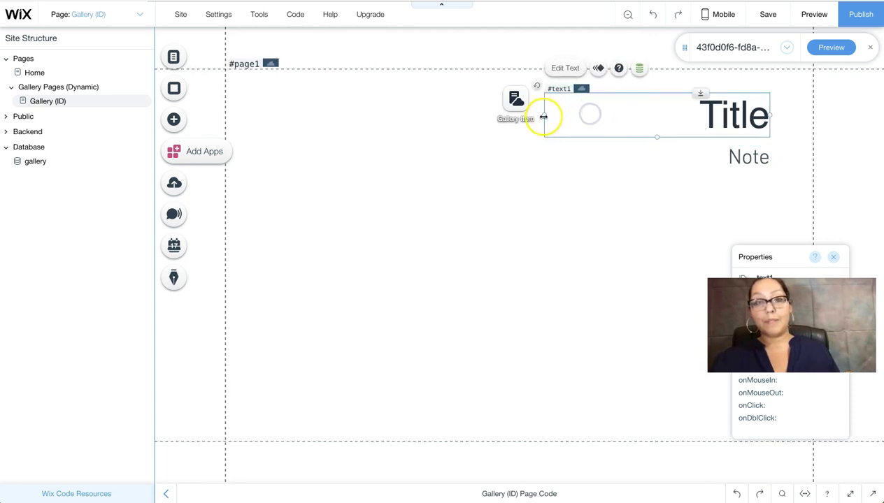
pyautogui.moveTo(543, 116); pyautogui.dragTo(374, 115)
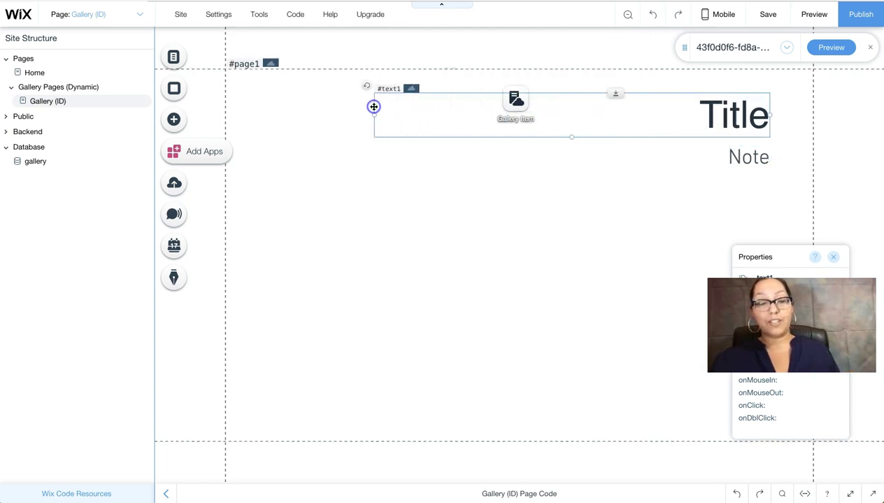
pyautogui.click(625, 155)
pyautogui.moveTo(607, 157); pyautogui.dragTo(393, 163)
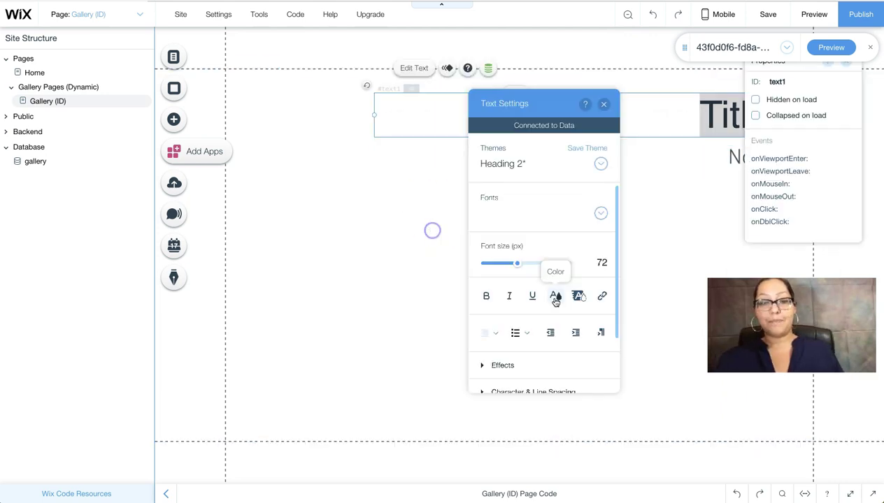
# Make the Title and Note texts white, then preview the Test 3 item page.
pyautogui.click(554, 296)
pyautogui.click(508, 273)
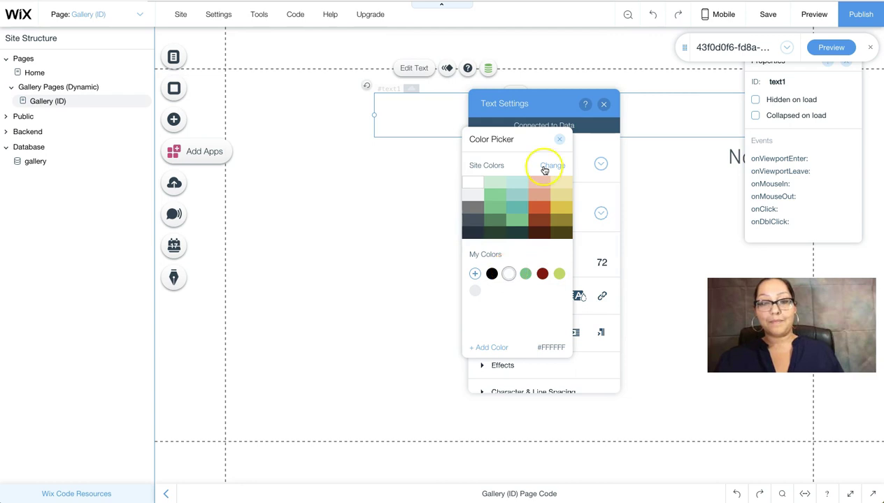
pyautogui.click(559, 139)
pyautogui.click(687, 160)
pyautogui.doubleClick(688, 159)
pyautogui.click(773, 268)
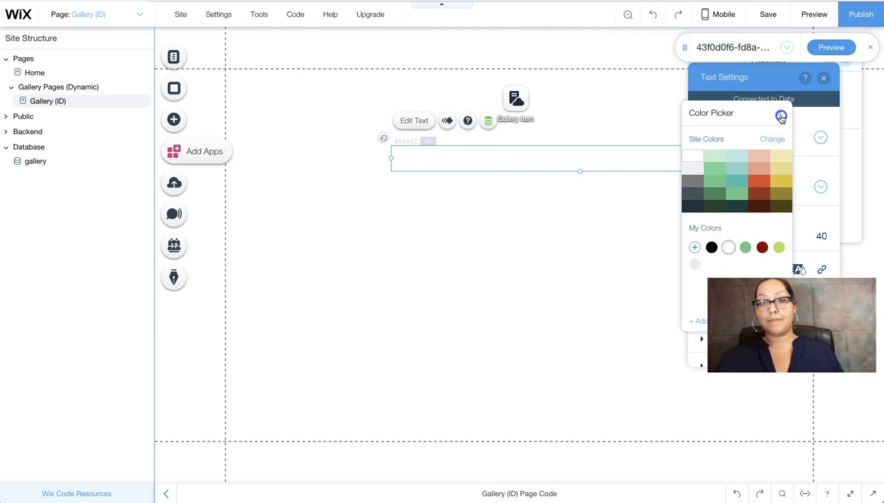
pyautogui.click(780, 114)
pyautogui.click(822, 76)
pyautogui.click(829, 48)
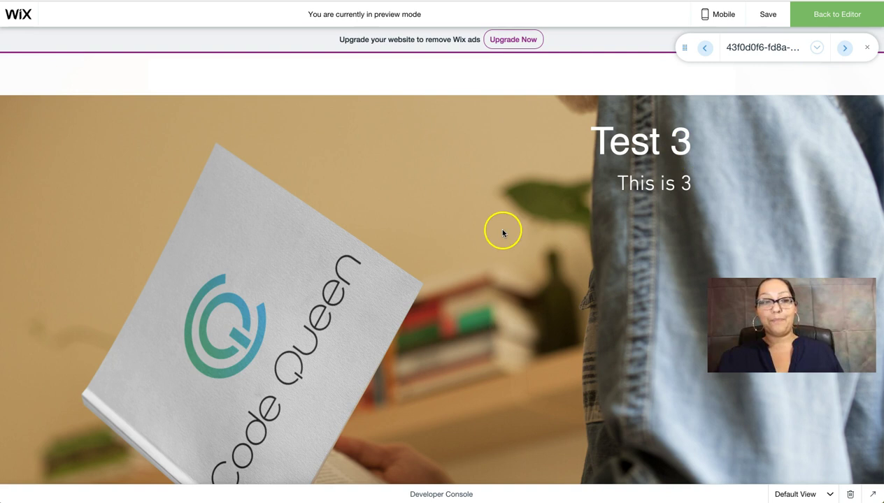
# Return from preview and drop a new Back Home button onto the Gallery (ID) page.
pyautogui.click(834, 19)
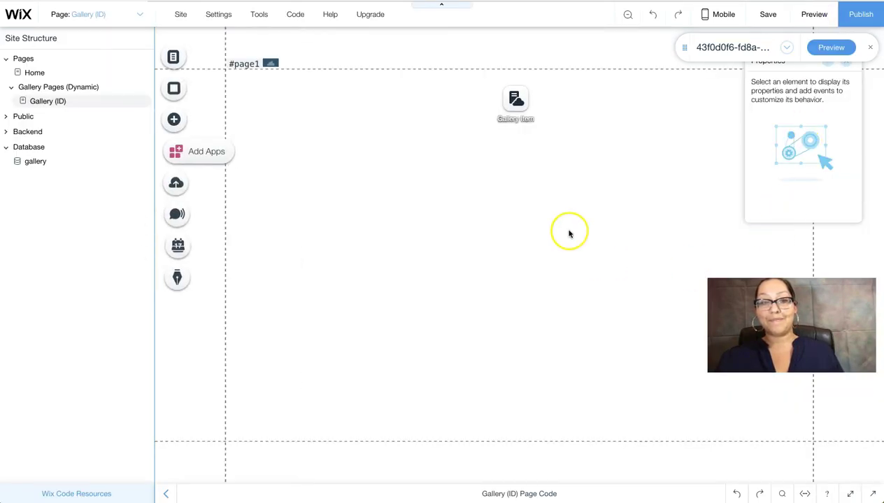
pyautogui.click(176, 121)
pyautogui.moveTo(223, 192); pyautogui.dragTo(729, 235)
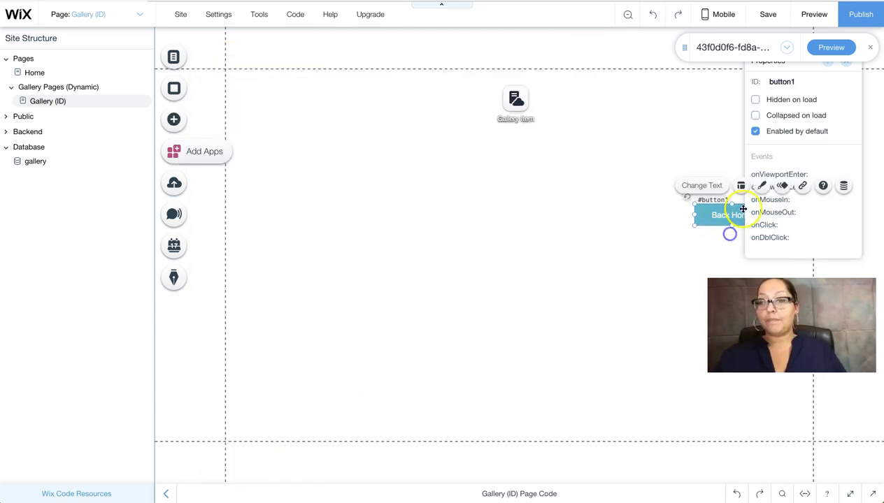
# Link the Back Home button to the Home page, then switch to editing Home.
pyautogui.click(802, 188)
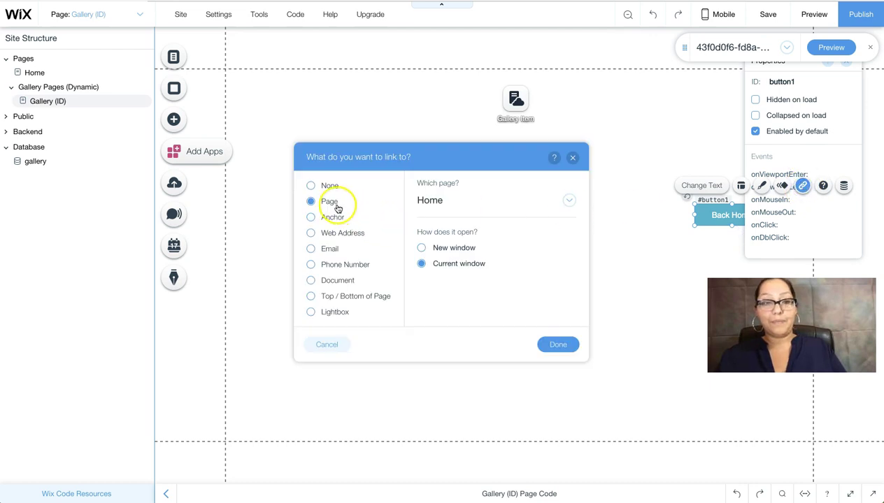
pyautogui.click(558, 345)
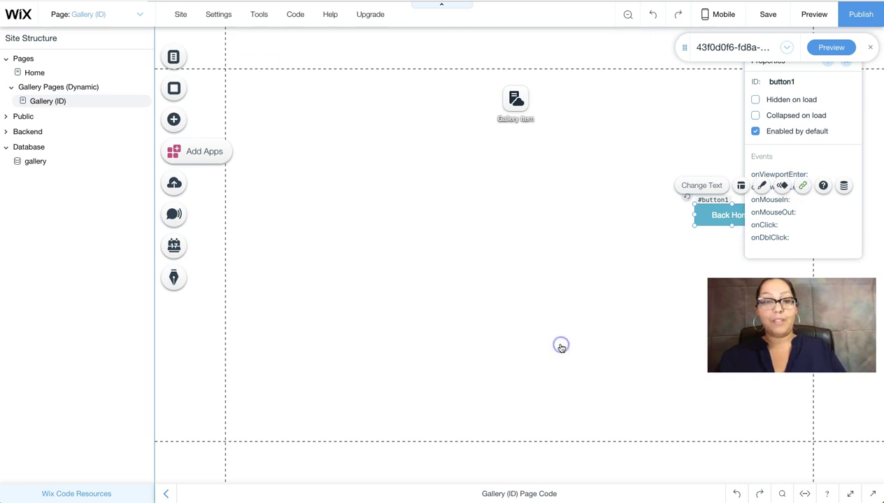
pyautogui.click(614, 327)
pyautogui.click(83, 73)
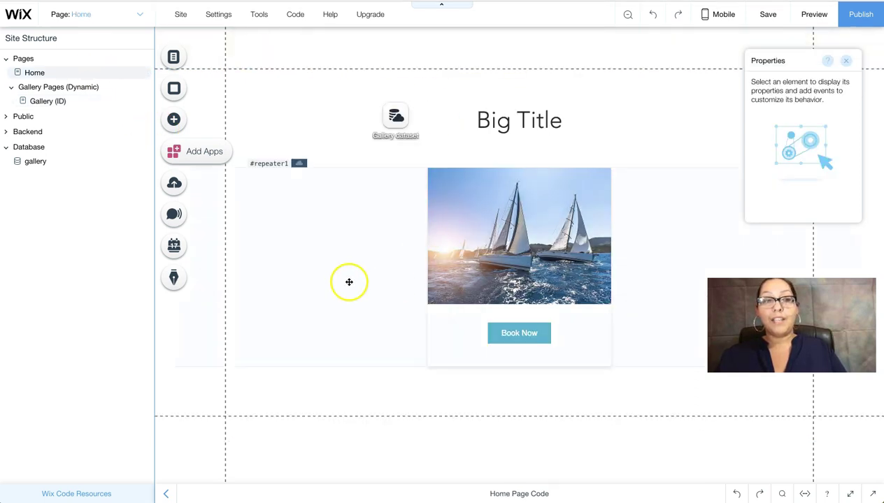
# Link the repeater's boat image to the Gallery (ID) dynamic page.
pyautogui.click(461, 214)
pyautogui.click(461, 214)
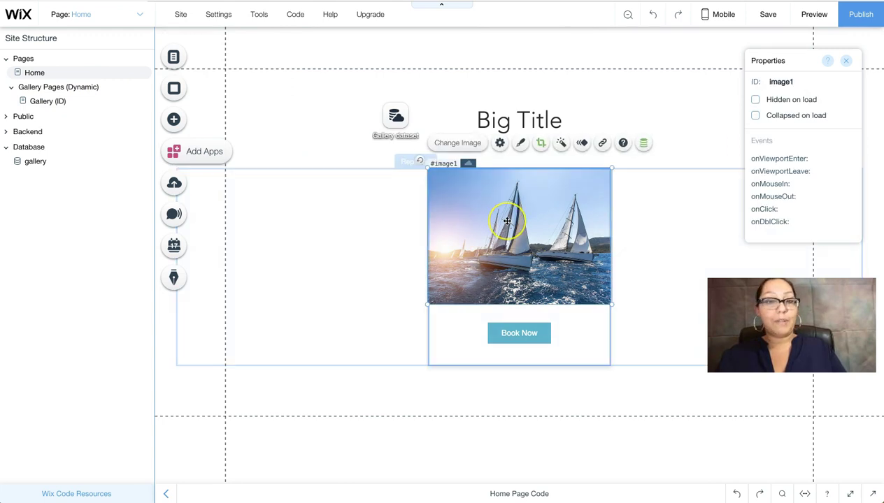
pyautogui.click(643, 144)
pyautogui.moveTo(706, 85); pyautogui.dragTo(596, 63)
pyautogui.click(597, 308)
pyautogui.click(601, 159)
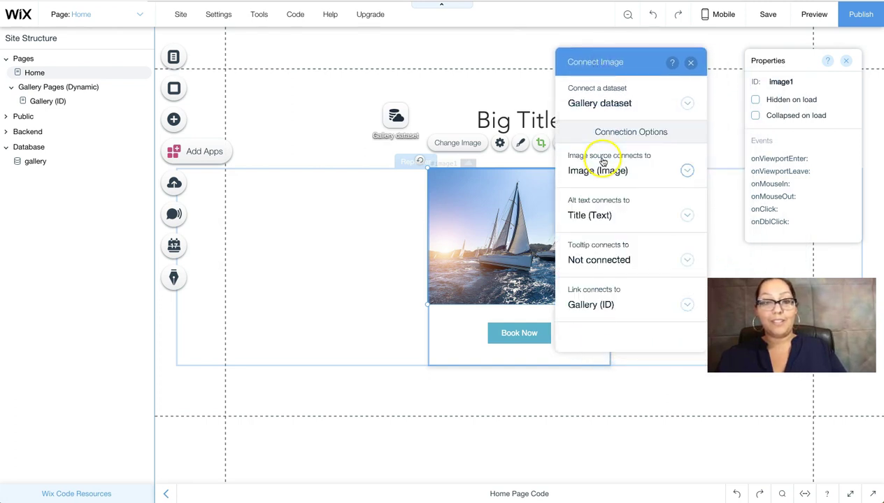
# Link the repeater's Book Now button to the Gallery (ID) dynamic page.
pyautogui.click(523, 333)
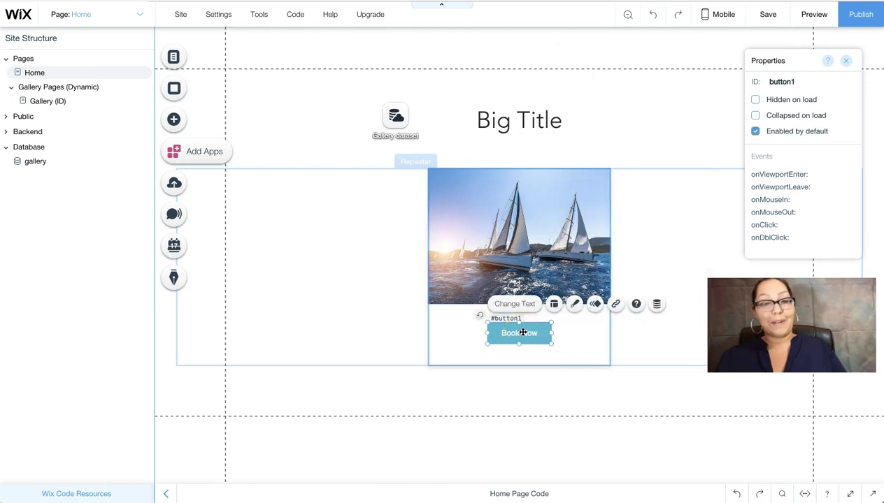
pyautogui.click(655, 303)
pyautogui.moveTo(718, 85); pyautogui.dragTo(597, 64)
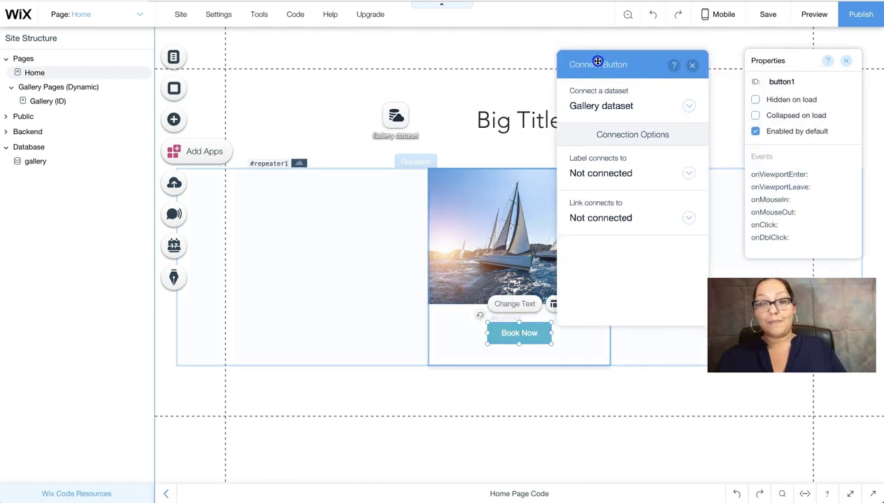
pyautogui.click(597, 221)
pyautogui.click(602, 259)
pyautogui.click(345, 385)
pyautogui.click(347, 389)
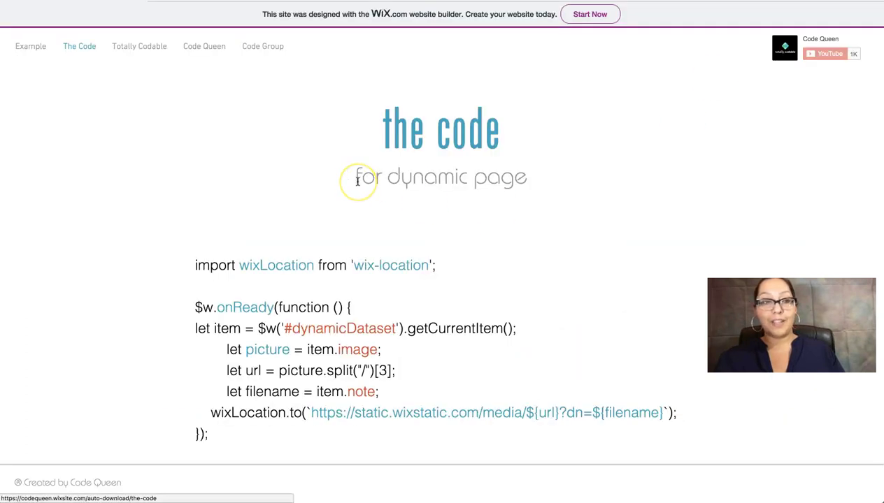
# Copy the tutorial's download snippet, open Gallery (ID), and maximize its Page Code panel.
pyautogui.scroll(-1, 357, 180)
pyautogui.moveTo(195, 221); pyautogui.dragTo(221, 383)
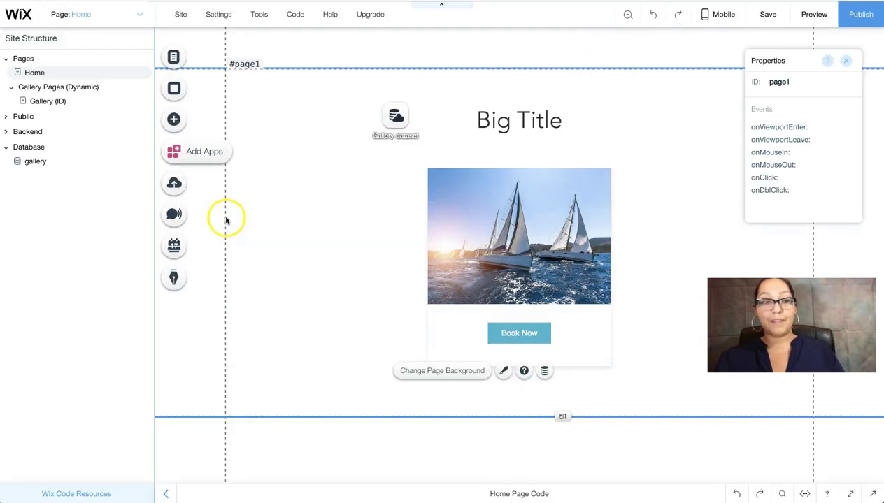
pyautogui.click(45, 102)
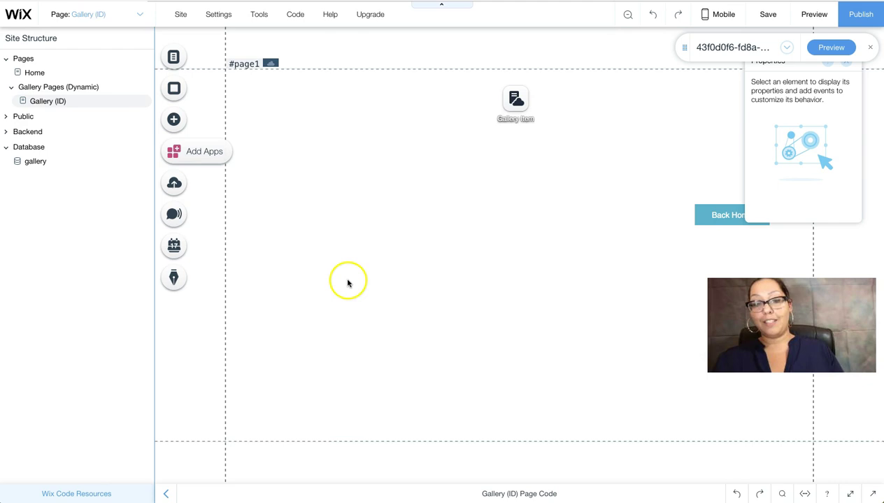
pyautogui.click(850, 495)
# Replace all existing page code with the pasted wixLocation download snippet.
pyautogui.click(489, 275)
pyautogui.hotkey('ctrl', 'a')
pyautogui.write('import wixLocation from \'wix-location\';   $w.onReady(function () {  let item = $w(\'#dynamicDataset\').getCurrentItem();          let picture = item.image;          let url = picture.split("/")[3];          let filename = item.name;      wixLocation.to(`https://static.wixstatic.com/media/${url}?dn=${filename}`);  });')
# Delete the five blank lines before the let statements and the wixLocation.to line.
pyautogui.click(324, 204)
pyautogui.press('BackSpace')
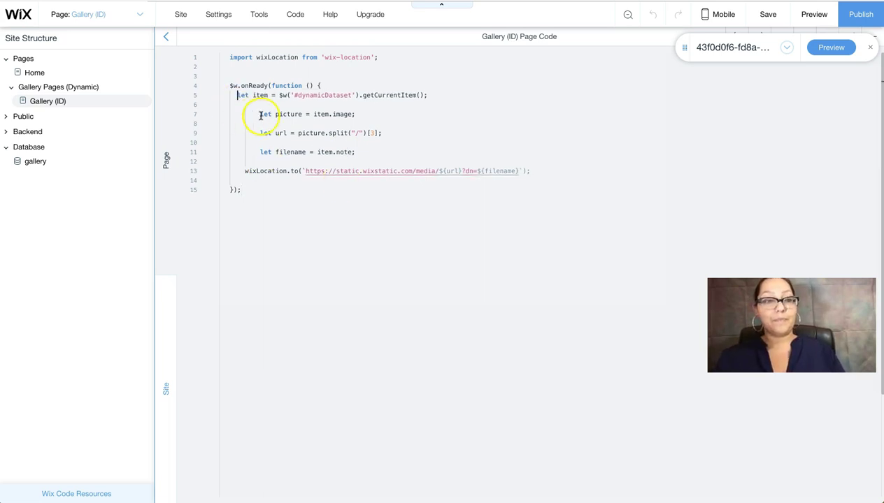
pyautogui.press('BackSpace')
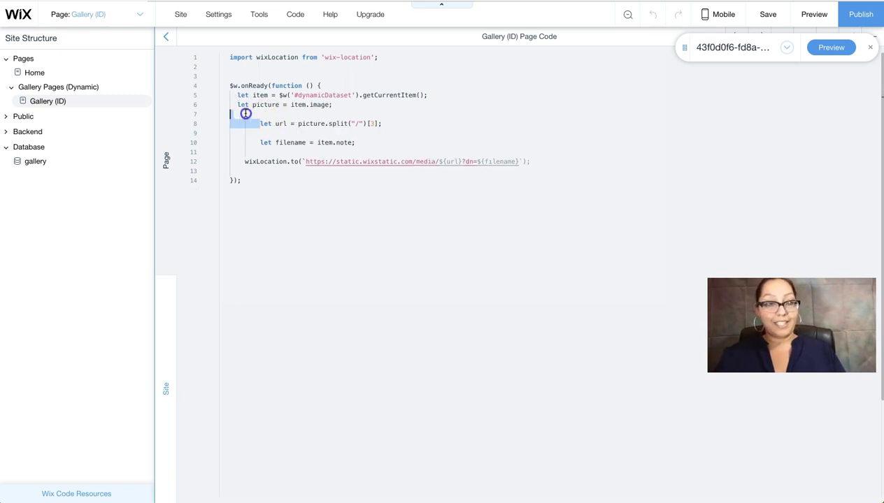
pyautogui.press('BackSpace')
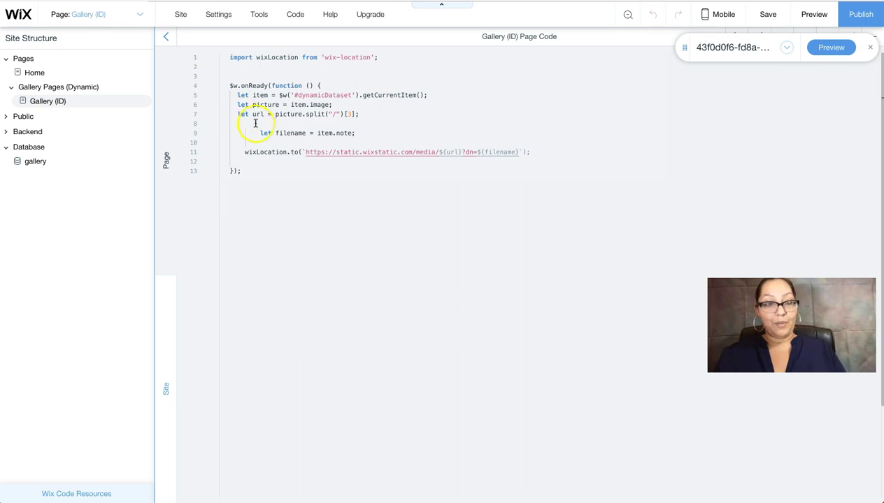
pyautogui.press('BackSpace')
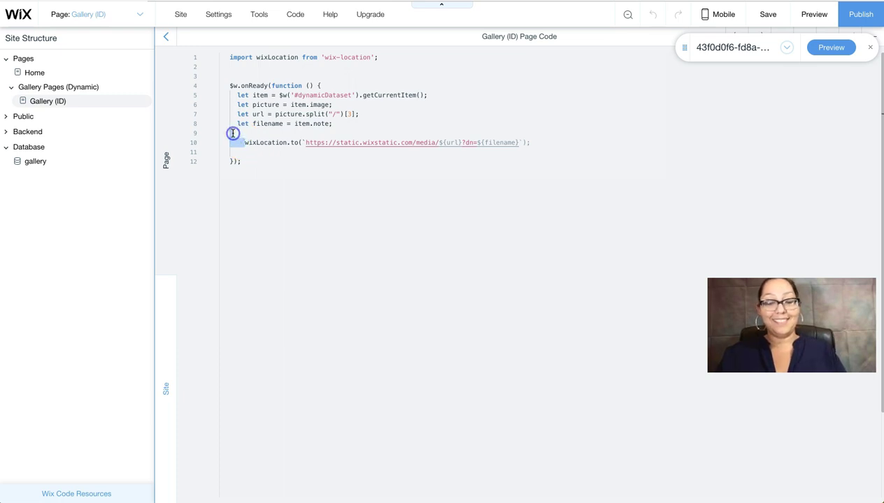
pyautogui.press('BackSpace')
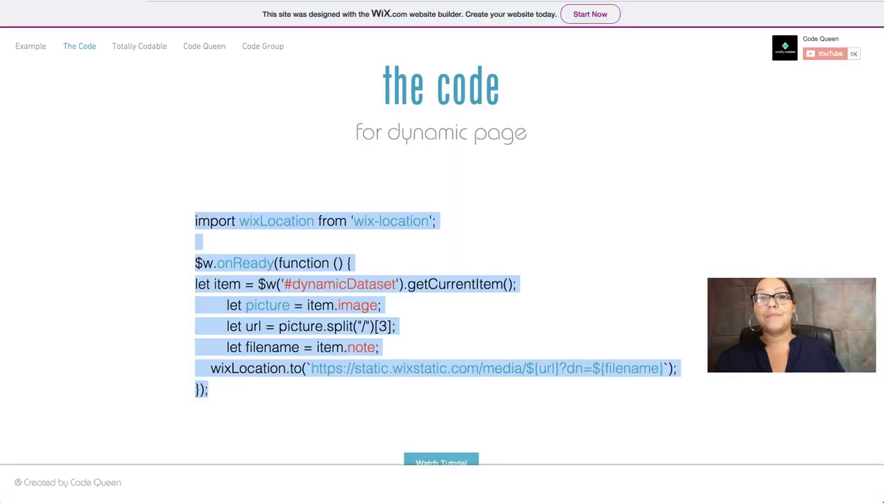
pyautogui.click(554, 208)
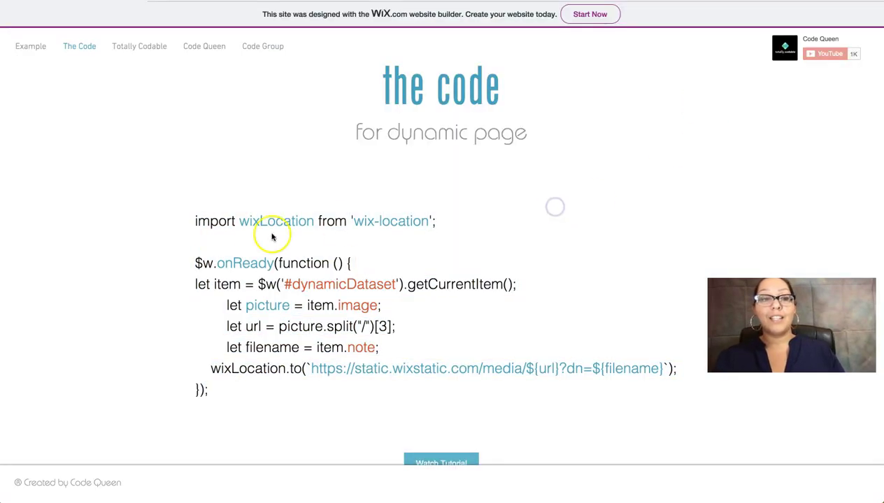
pyautogui.doubleClick(203, 220)
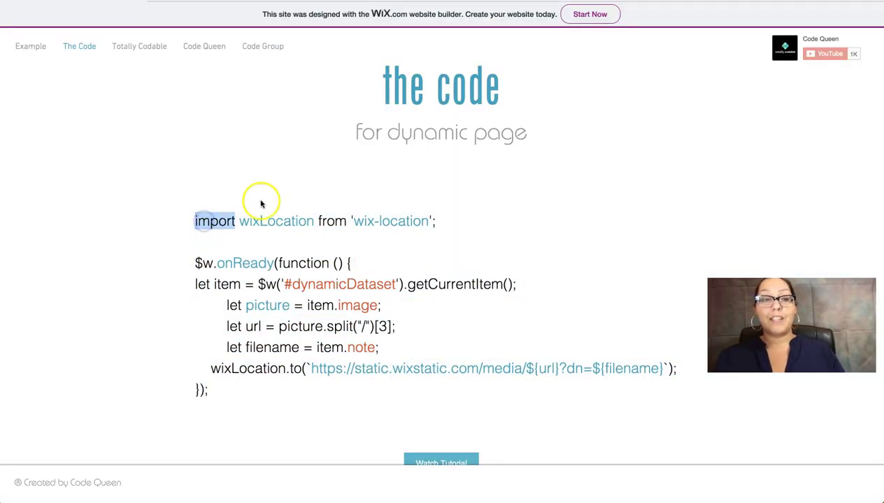
pyautogui.doubleClick(279, 221)
pyautogui.click(307, 153)
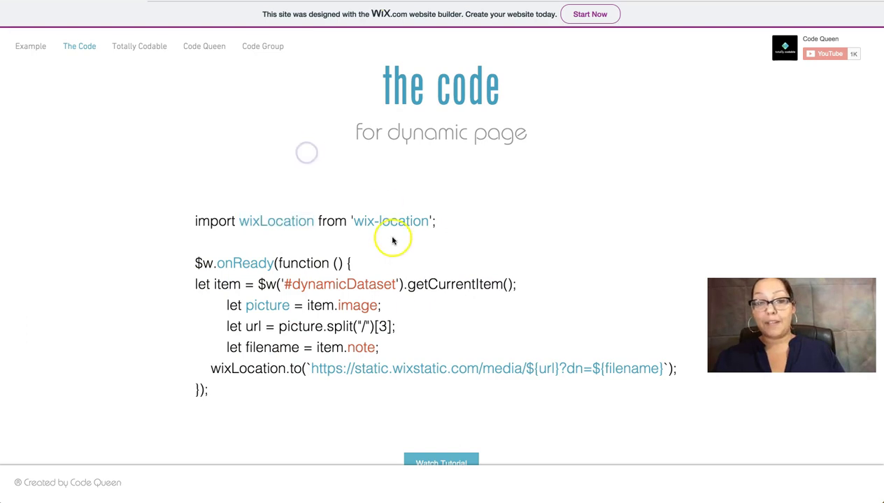
pyautogui.scroll(-1, 205, 246)
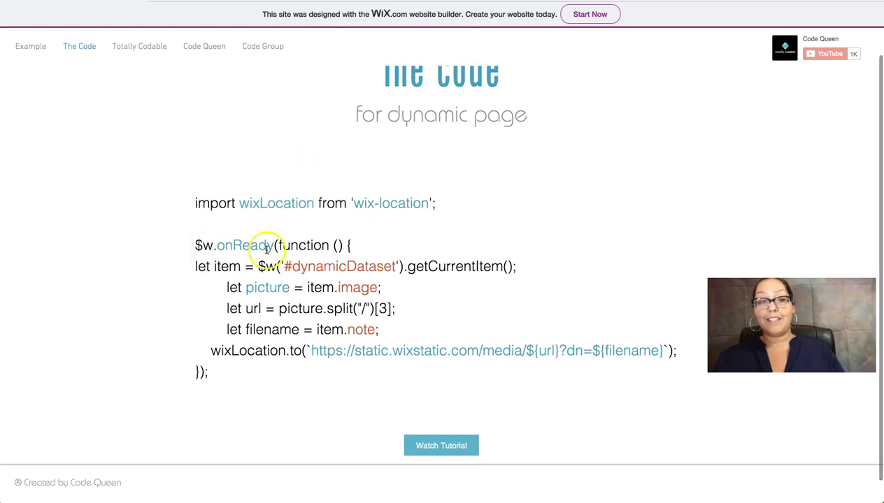
pyautogui.moveTo(218, 246); pyautogui.dragTo(274, 245)
pyautogui.click(315, 213)
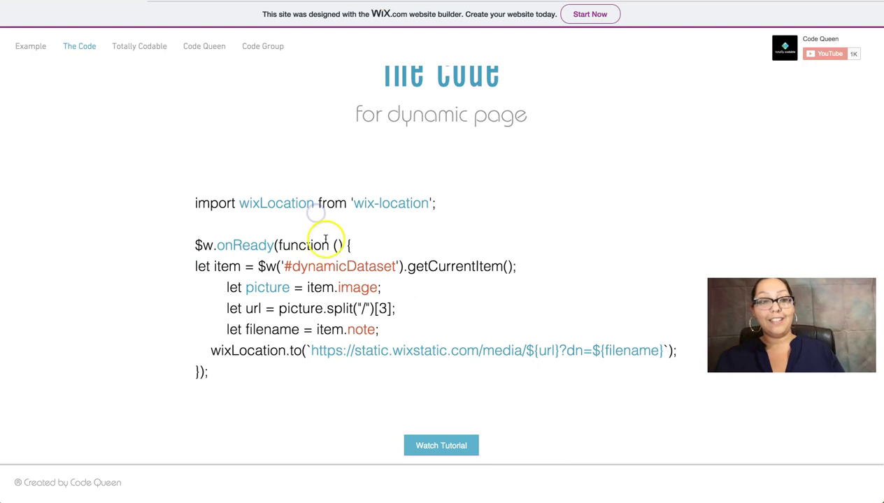
pyautogui.moveTo(195, 266); pyautogui.dragTo(235, 266)
pyautogui.doubleClick(310, 266)
pyautogui.click(438, 219)
pyautogui.doubleClick(430, 266)
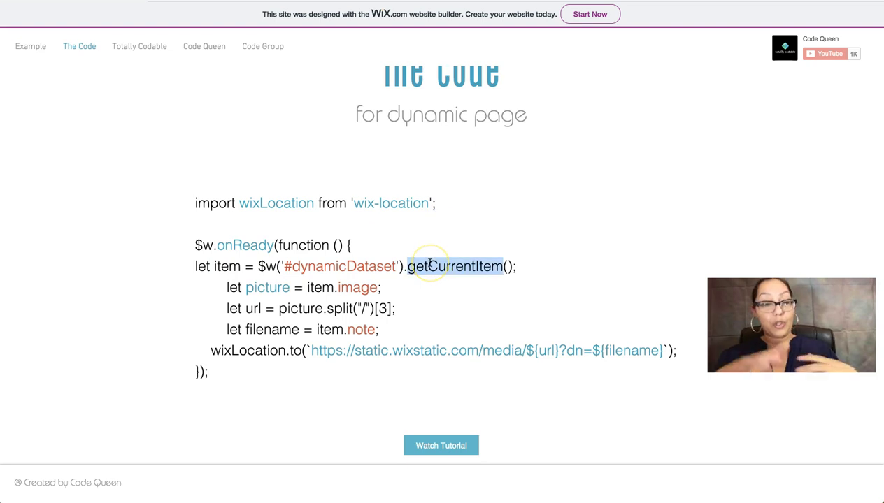
pyautogui.doubleClick(218, 266)
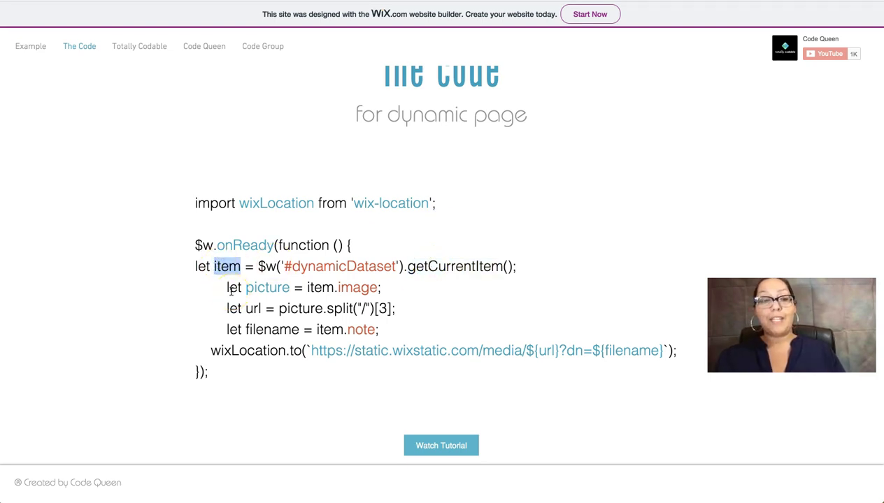
pyautogui.click(308, 292)
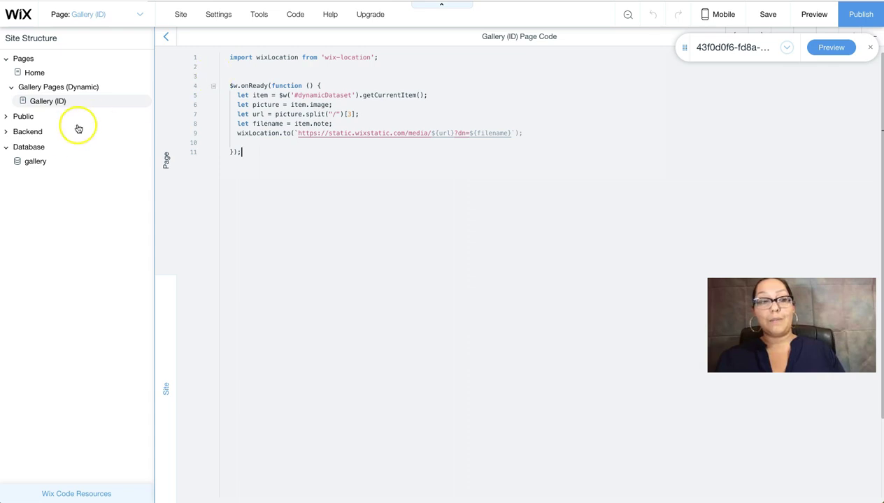
# In the gallery collection, open the Image field's properties and highlight its field key 'image'.
pyautogui.click(62, 165)
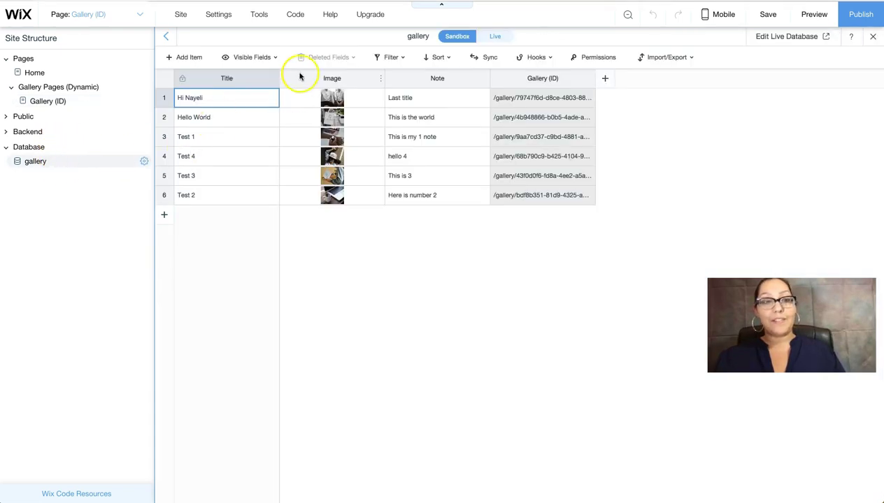
pyautogui.click(380, 78)
pyautogui.click(364, 160)
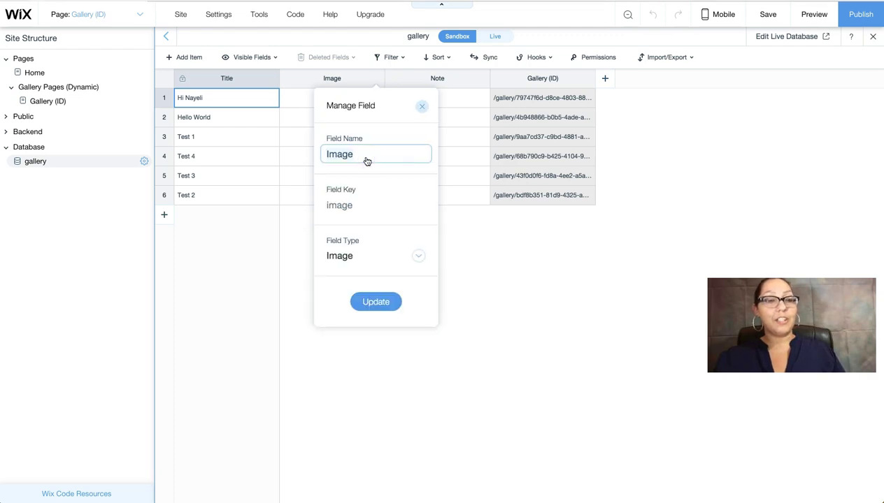
pyautogui.doubleClick(340, 212)
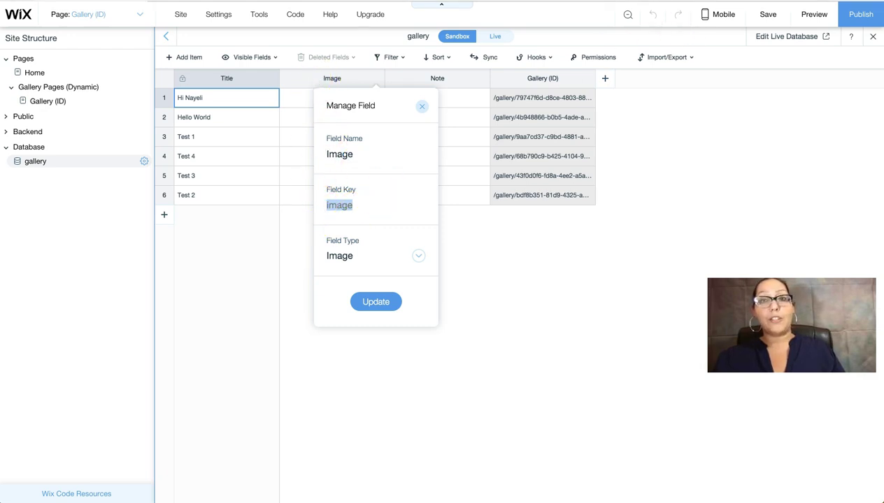
pyautogui.hotkey('shift', 'Tab')
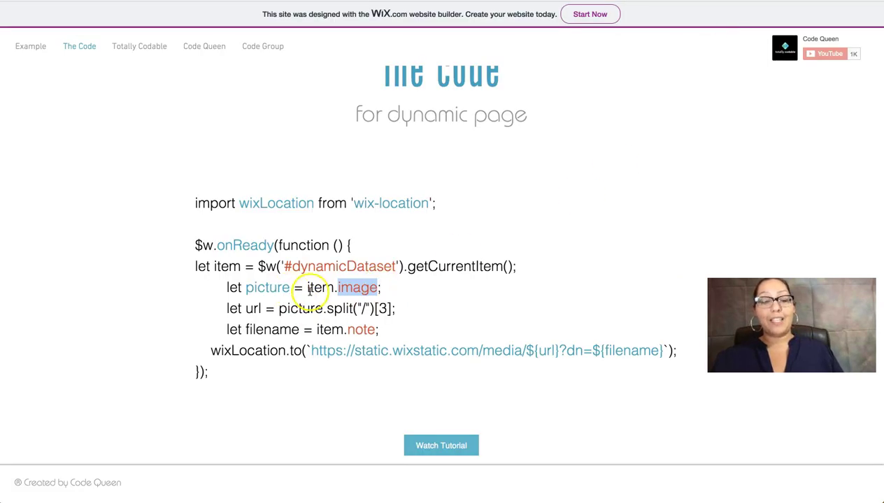
pyautogui.doubleClick(256, 287)
pyautogui.doubleClick(252, 309)
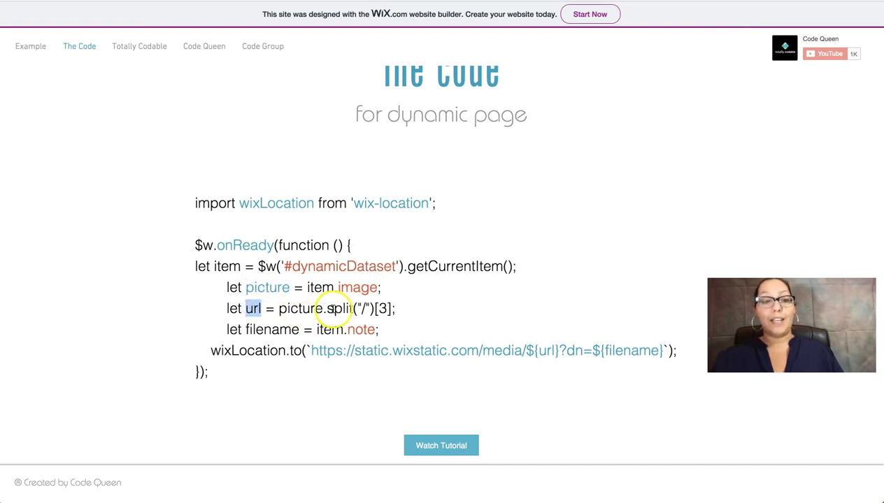
pyautogui.moveTo(329, 309); pyautogui.dragTo(390, 308)
pyautogui.click(391, 308)
pyautogui.doubleClick(269, 331)
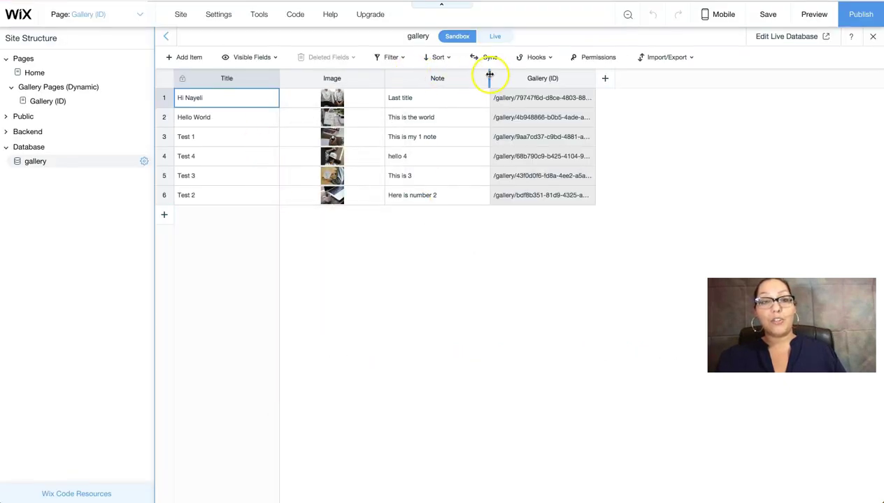
pyautogui.click(486, 79)
pyautogui.click(475, 194)
pyautogui.click(440, 203)
pyautogui.doubleClick(441, 203)
pyautogui.click(527, 106)
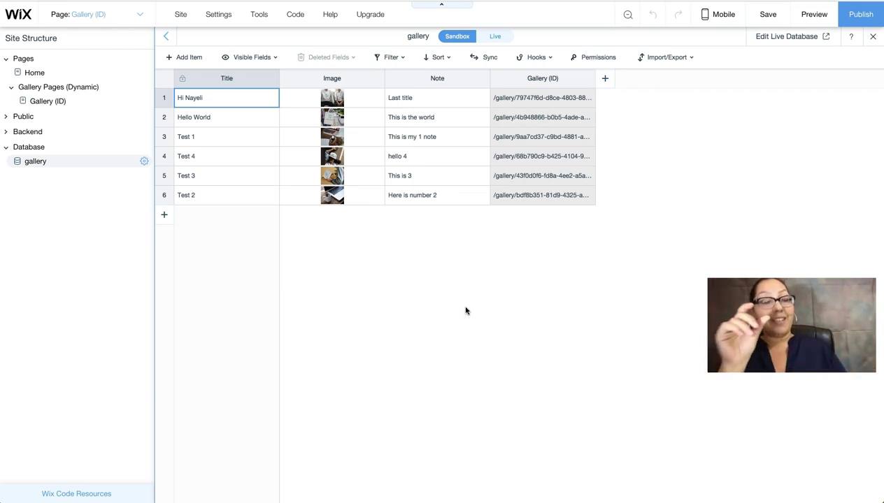
pyautogui.click(461, 305)
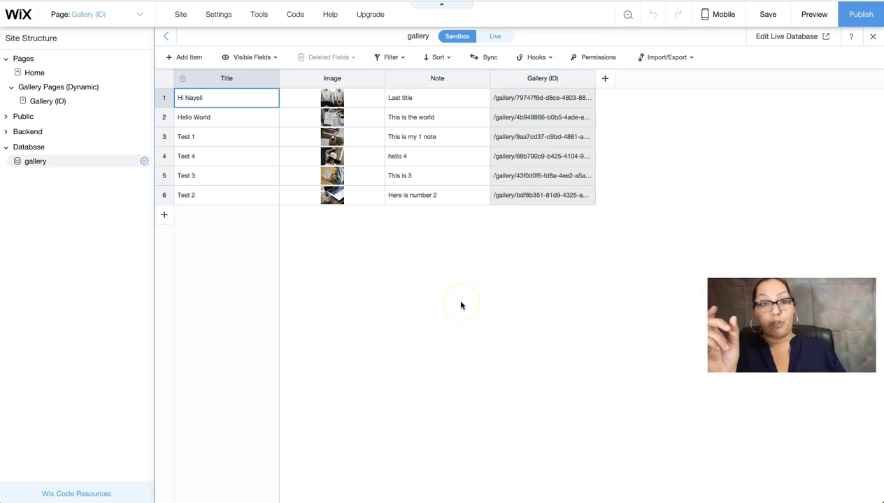
pyautogui.click(388, 284)
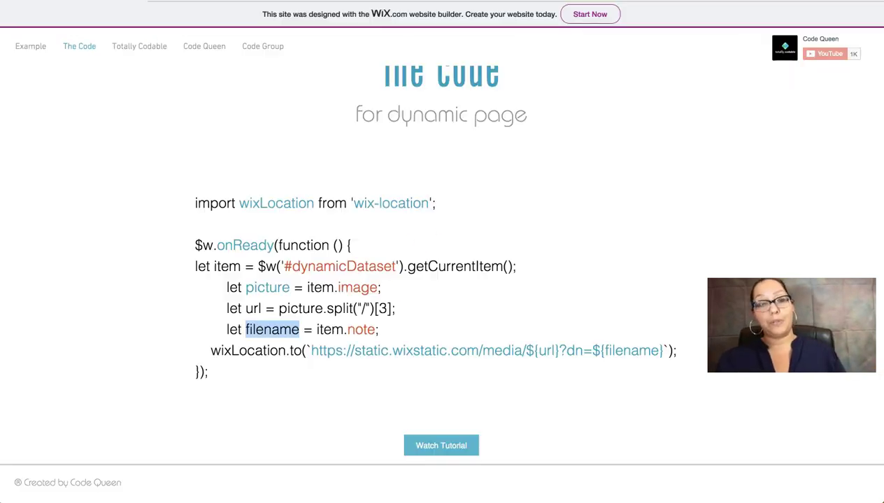
pyautogui.click(463, 316)
pyautogui.doubleClick(366, 327)
pyautogui.click(363, 328)
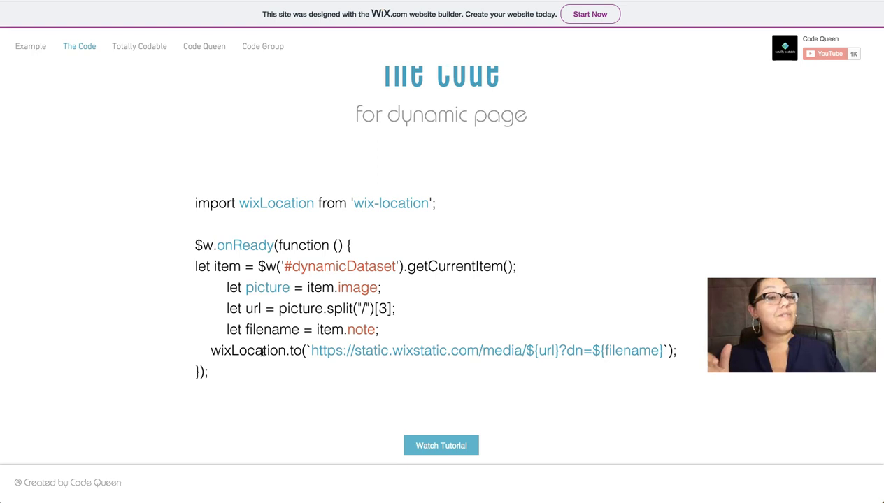
pyautogui.click(276, 350)
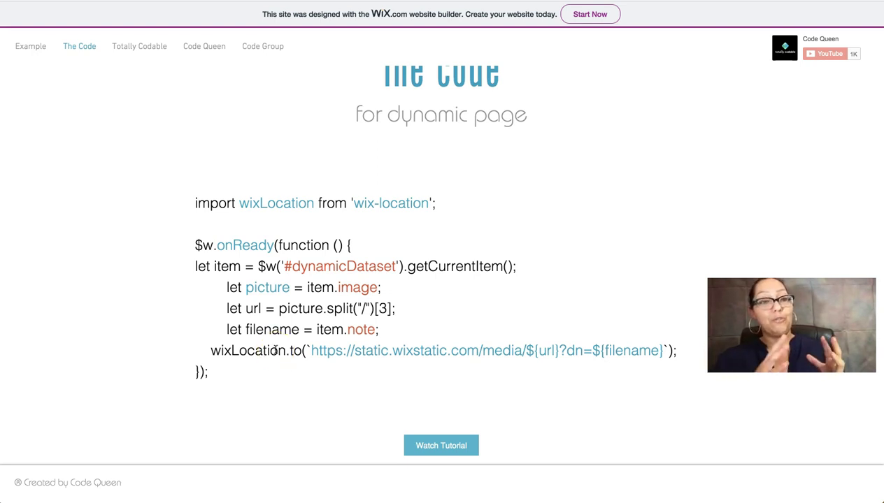
pyautogui.doubleClick(253, 307)
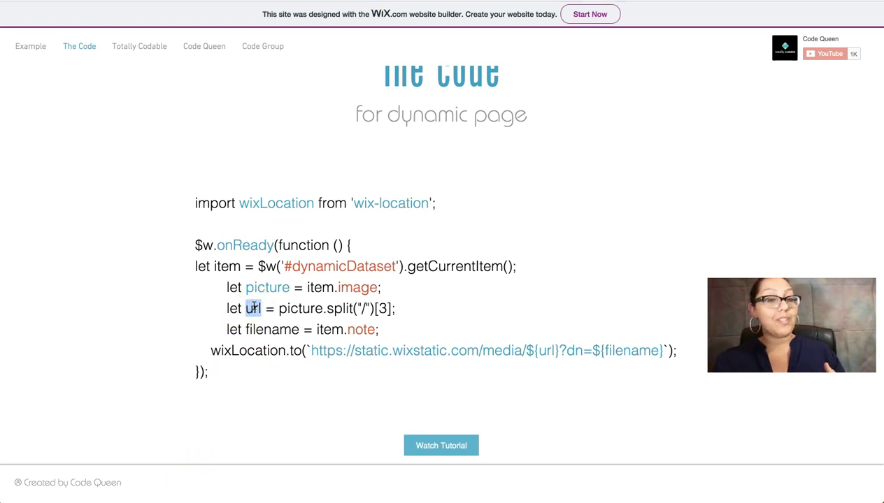
pyautogui.doubleClick(253, 329)
pyautogui.click(571, 239)
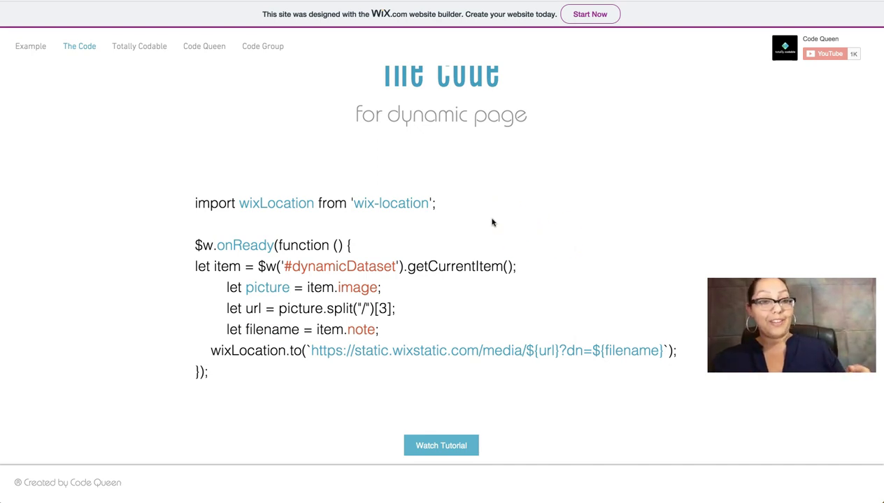
pyautogui.doubleClick(369, 265)
pyautogui.click(369, 265)
pyautogui.doubleClick(369, 265)
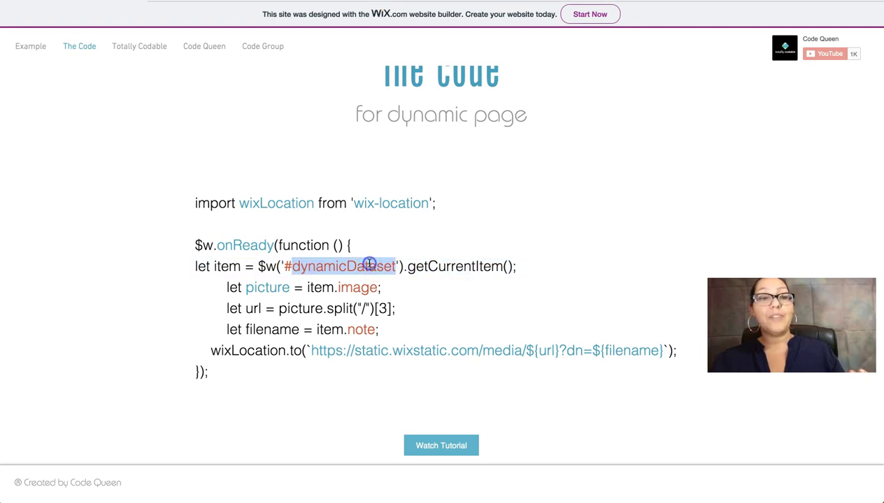
pyautogui.click(455, 214)
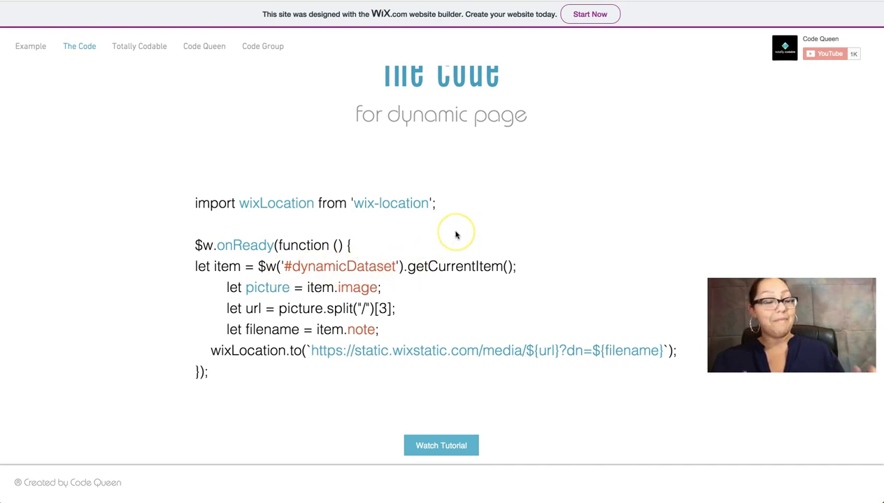
pyautogui.doubleClick(361, 287)
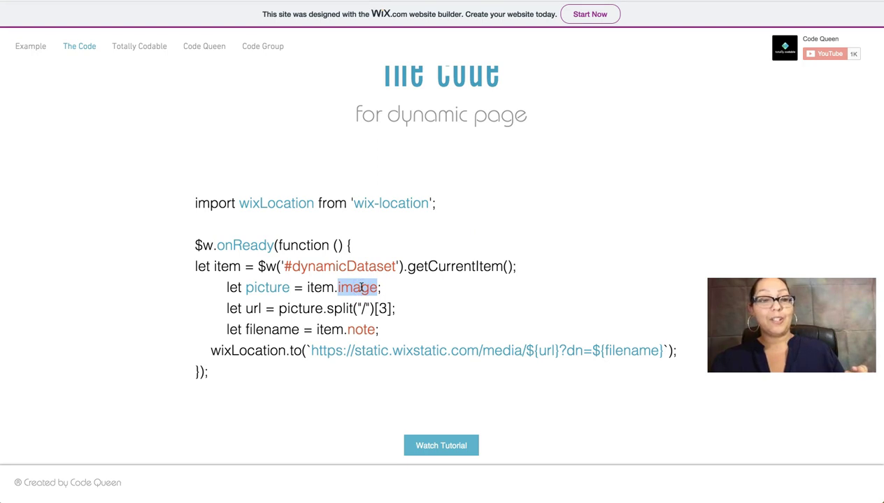
pyautogui.click(416, 290)
pyautogui.doubleClick(361, 287)
pyautogui.click(385, 289)
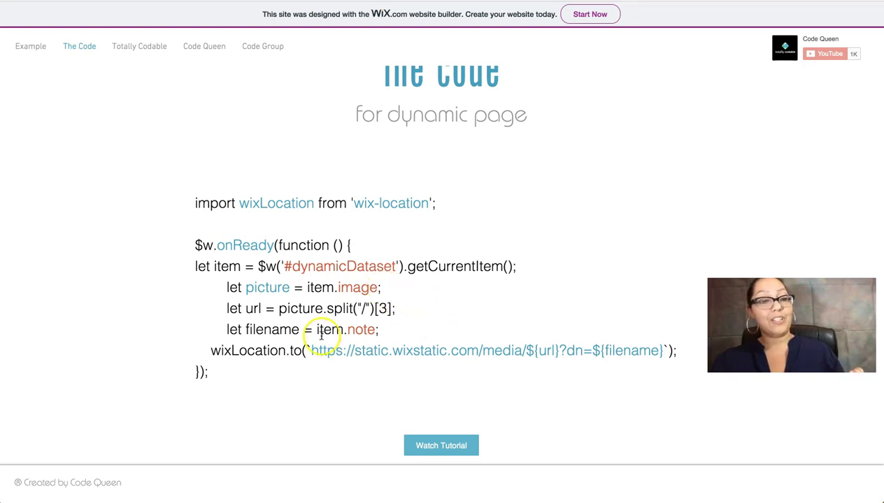
pyautogui.doubleClick(361, 330)
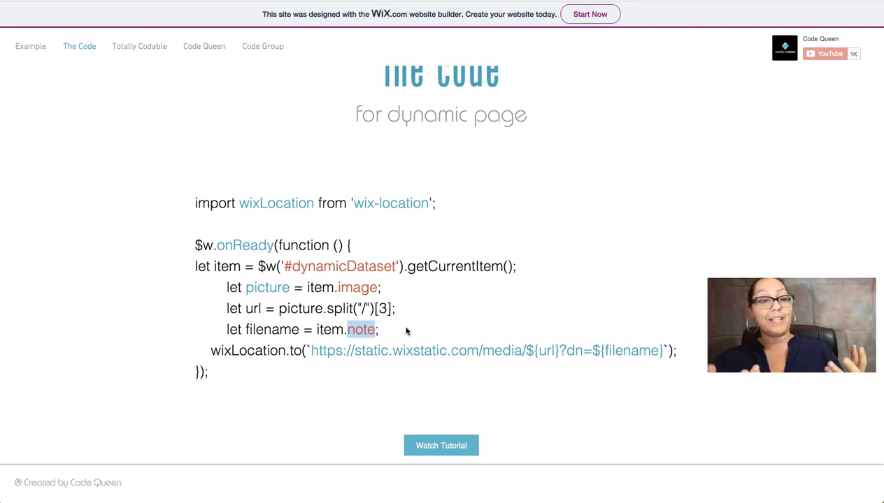
pyautogui.click(406, 331)
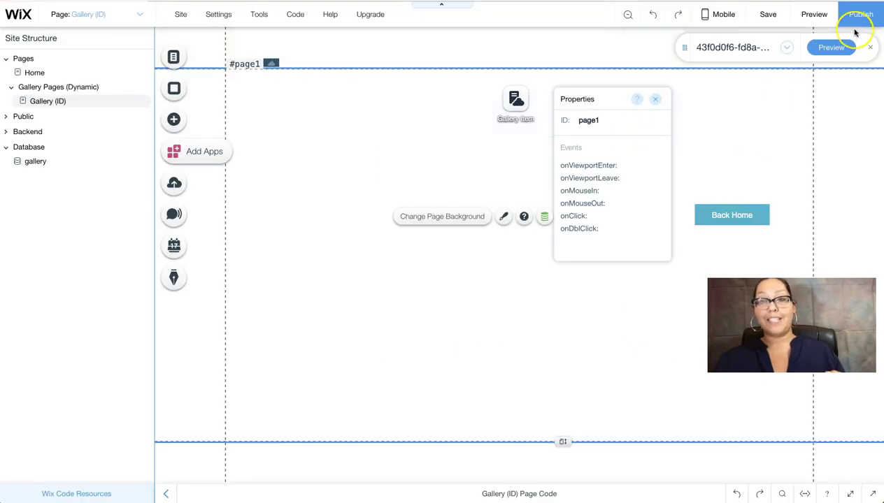
# Publish the site and view the live version.
pyautogui.click(859, 14)
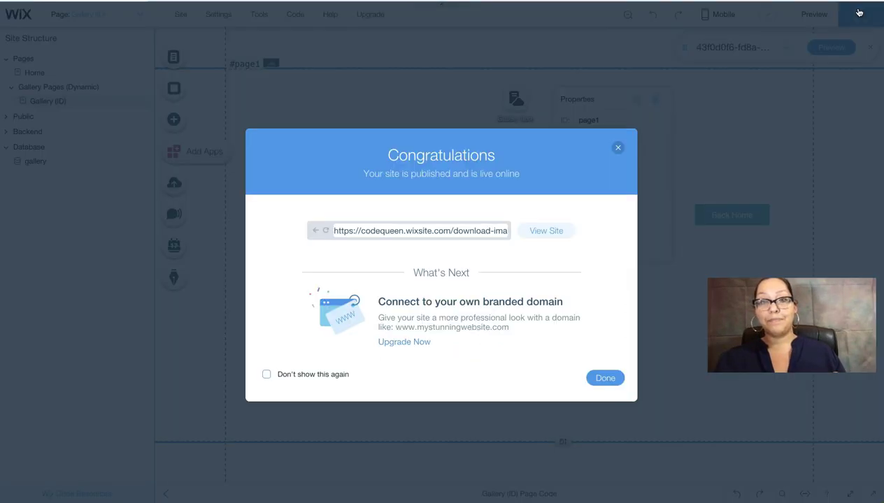
pyautogui.click(536, 231)
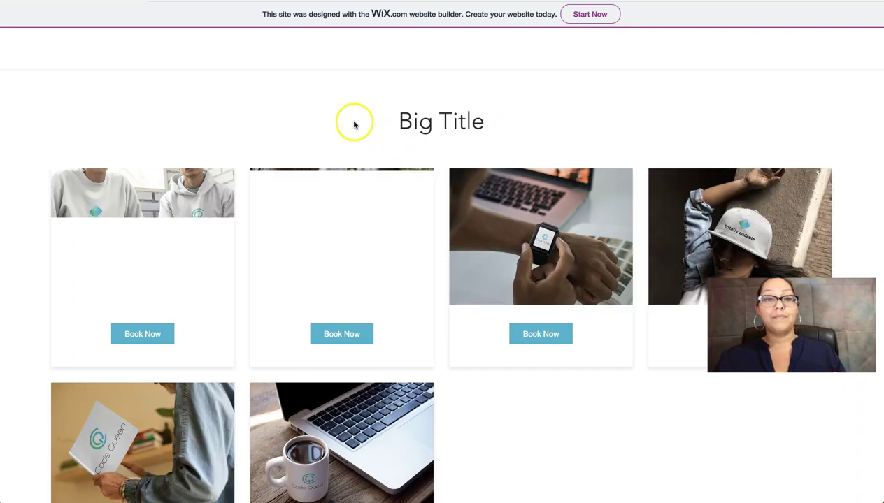
# Open the second gallery card's Book Now link to trigger the 'This is the world' PNG save prompt.
pyautogui.scroll(-2, 406, 286)
pyautogui.scroll(2, 405, 286)
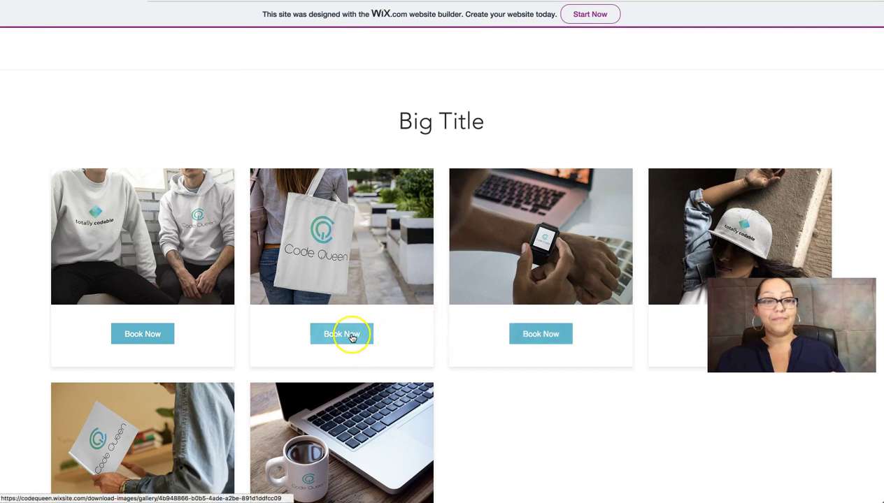
pyautogui.click(352, 337)
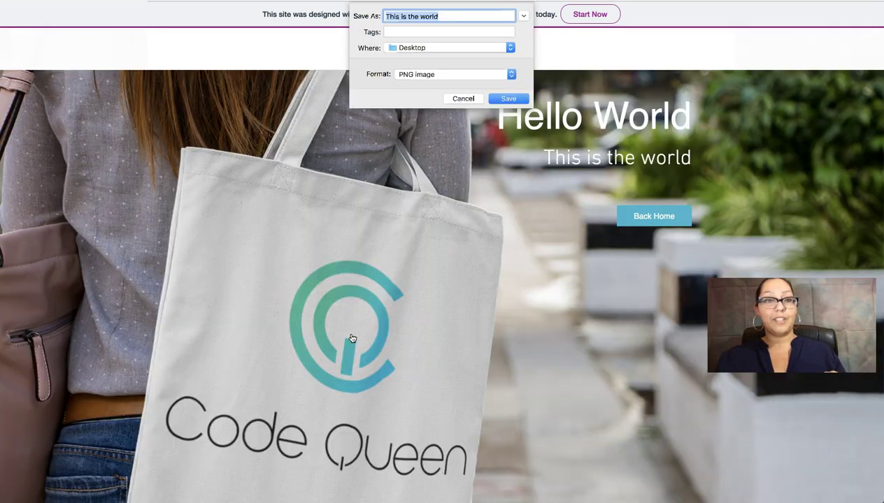